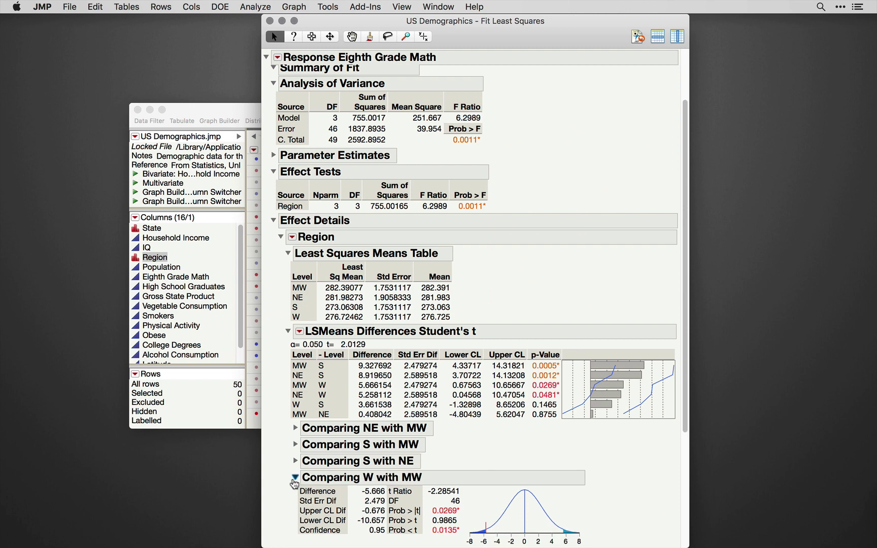
Examine the pairwise comparison details of W with MW, NE and S in the Student's t report.
click(296, 481)
click(296, 498)
click(297, 514)
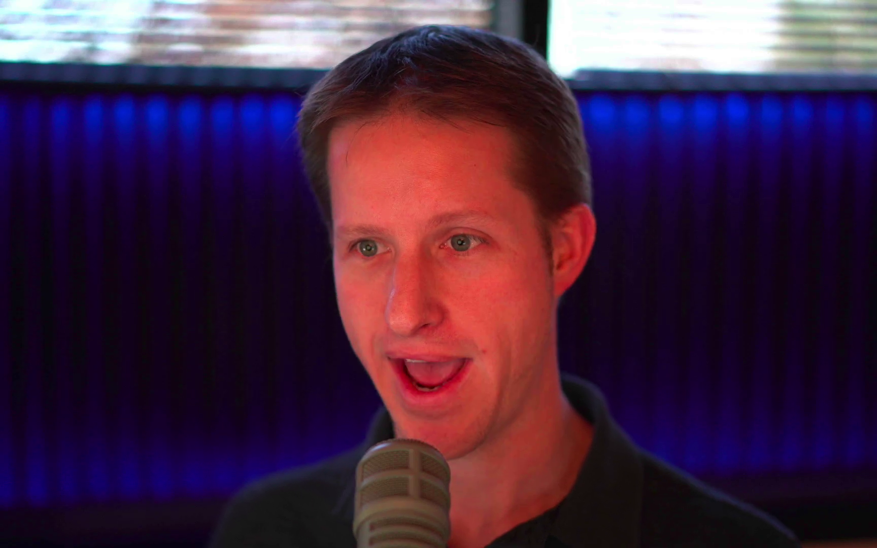
Run an LSMeans contrast on Region comparing NE (1) against W (-1).
click(293, 263)
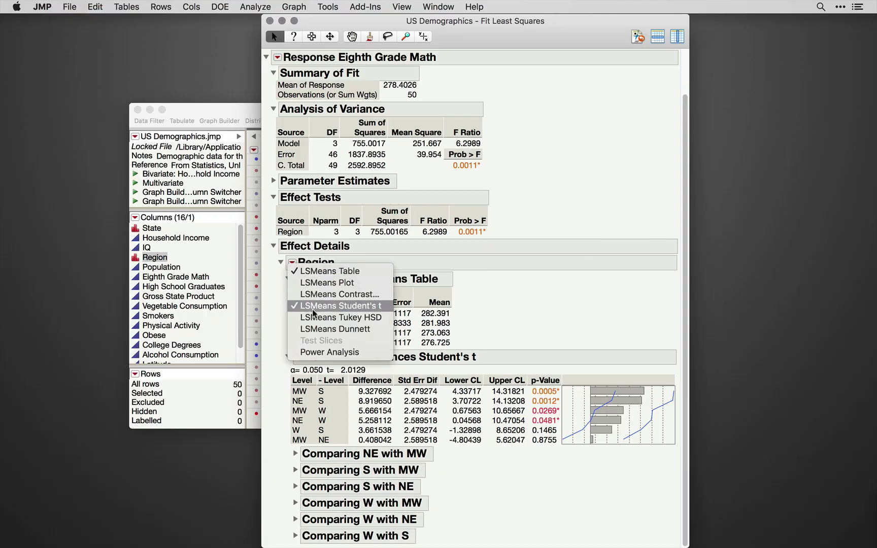
click(558, 319)
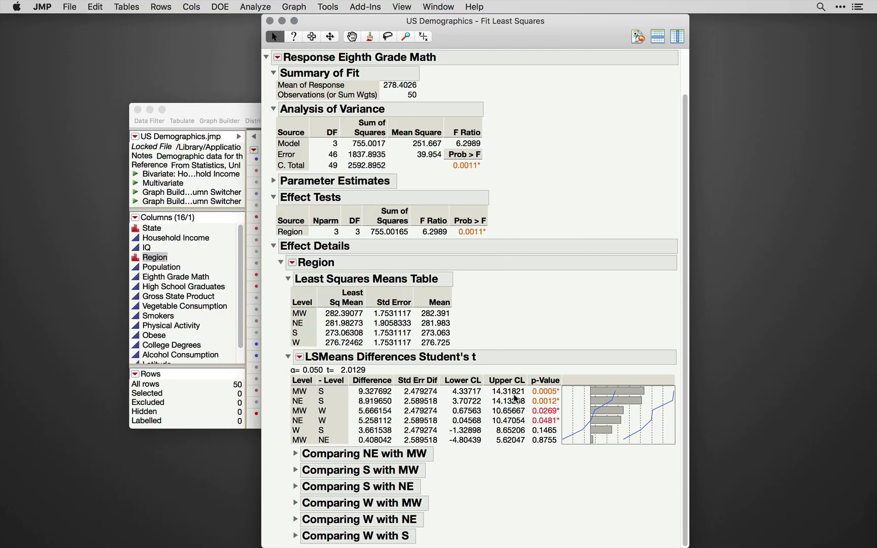
click(293, 262)
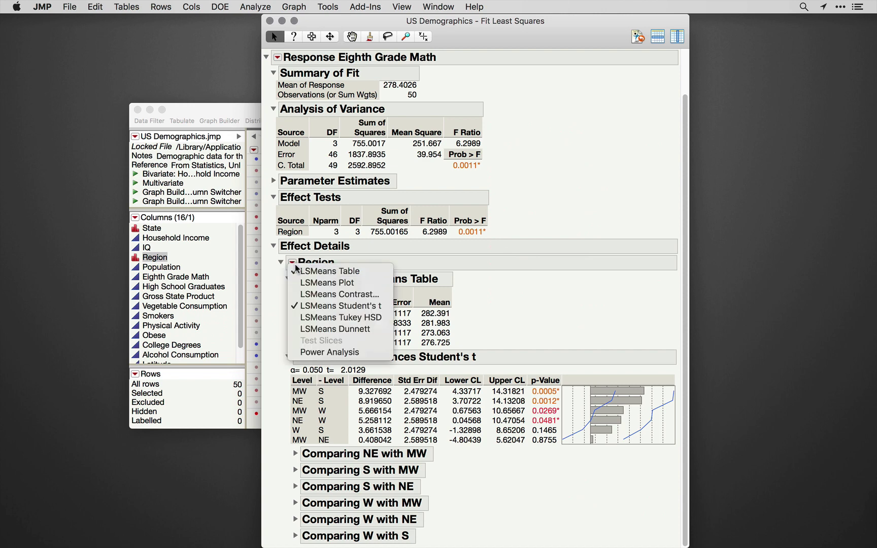
click(316, 293)
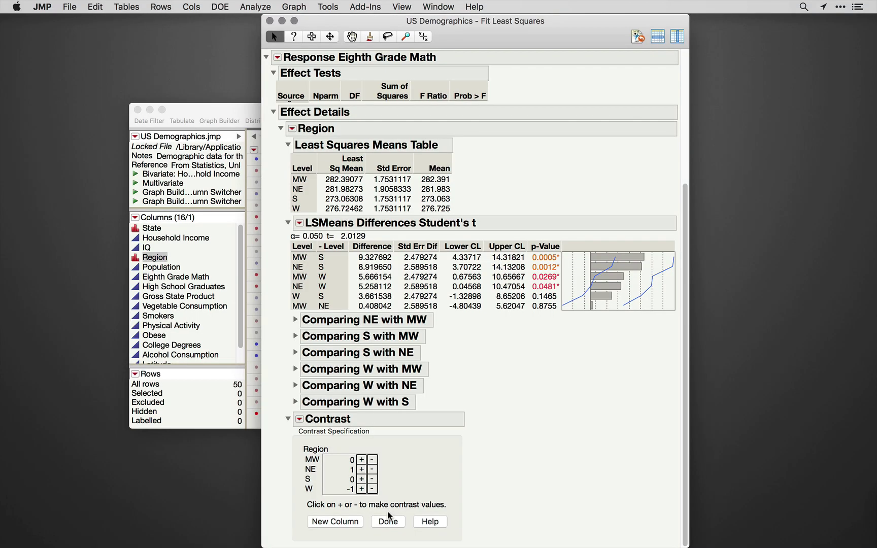
click(389, 522)
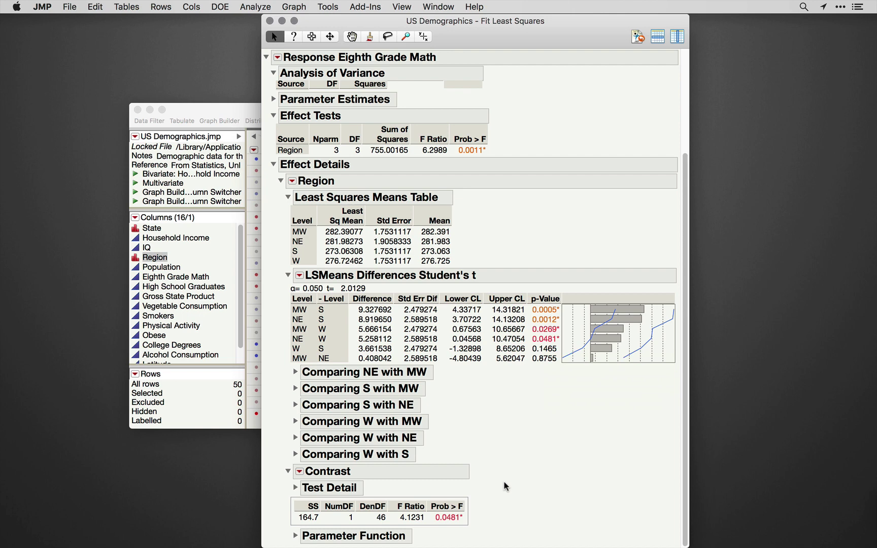
Expand the contrast's Test Detail and check it against the Student's t comparison of W with NE.
click(296, 489)
scroll(498, 470, down, 4)
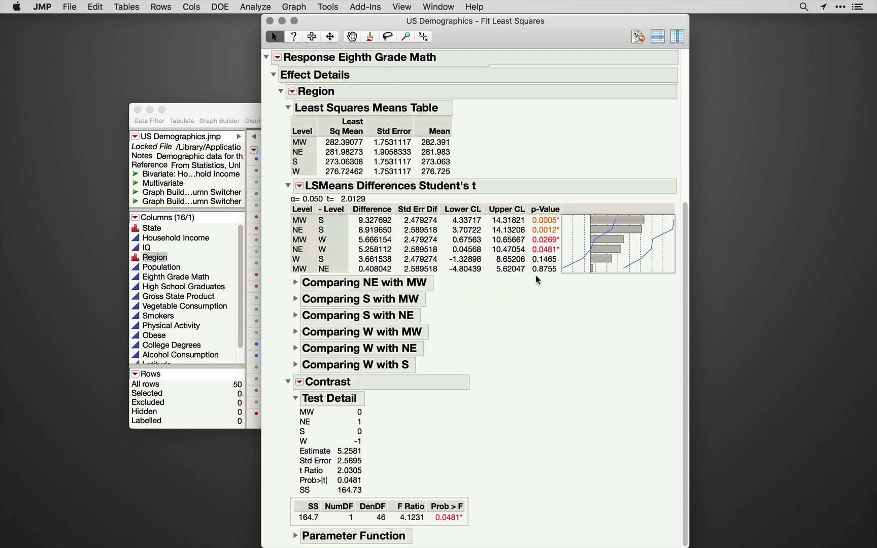
click(295, 348)
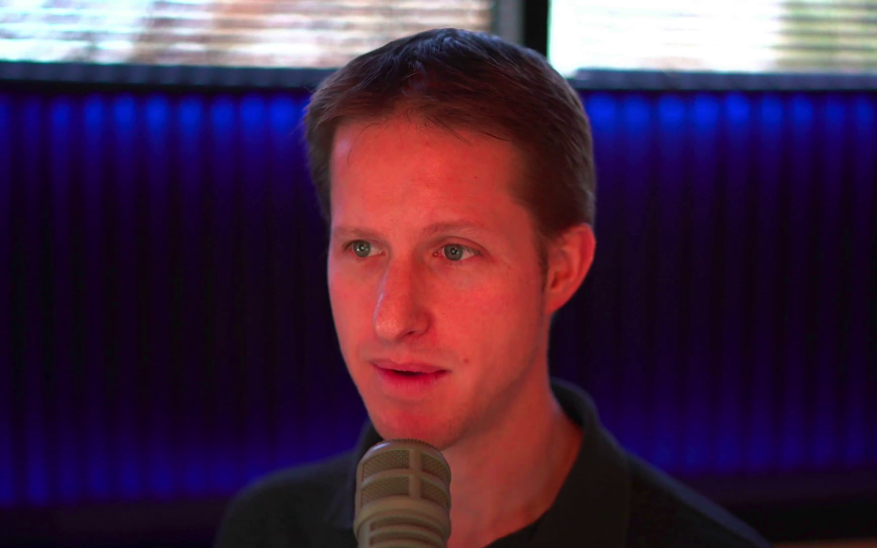
Collapse the Student's t differences and the NE versus W contrast, keeping the Least Squares Means Table expanded.
click(287, 288)
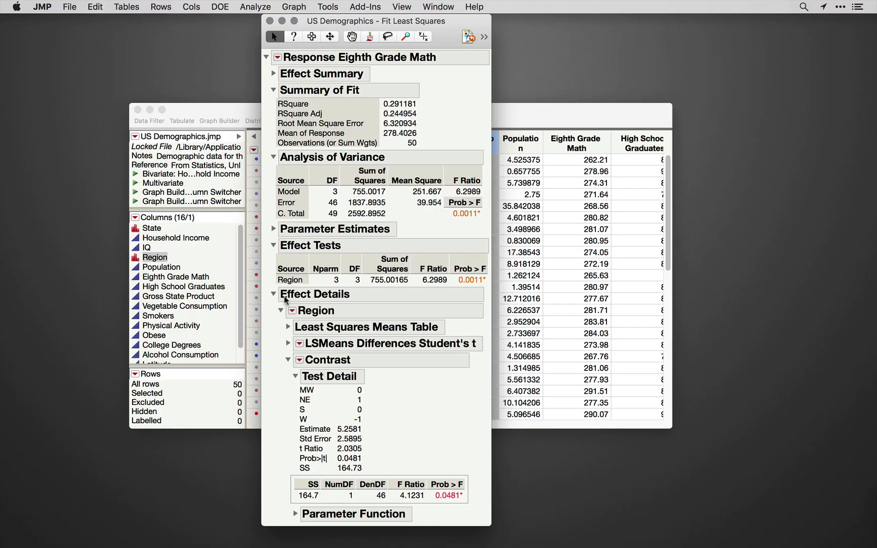
click(288, 360)
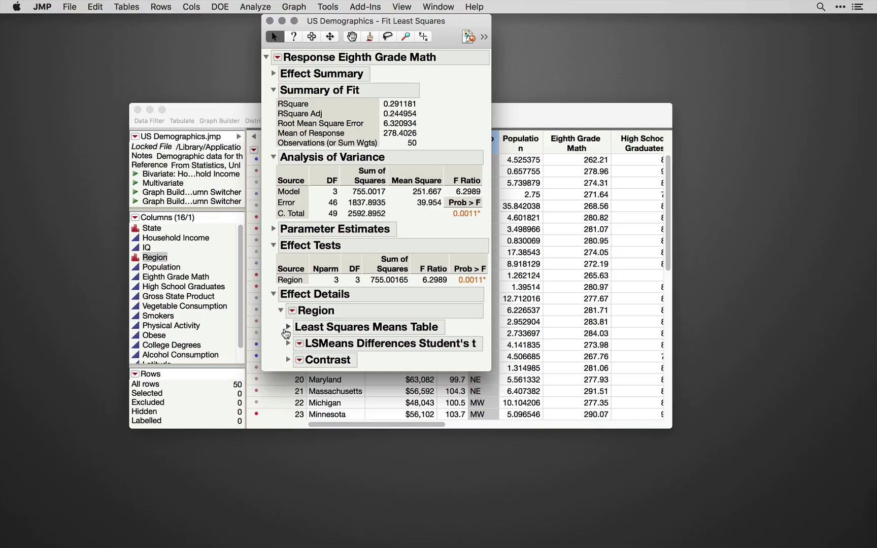
click(287, 327)
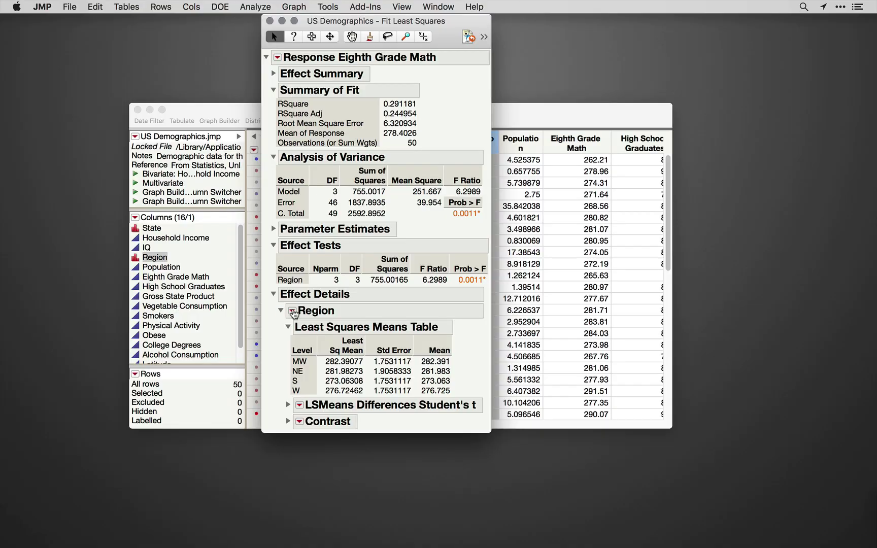
Run a second LSMeans contrast on Region with MW and NE positive against S and W negative.
click(293, 310)
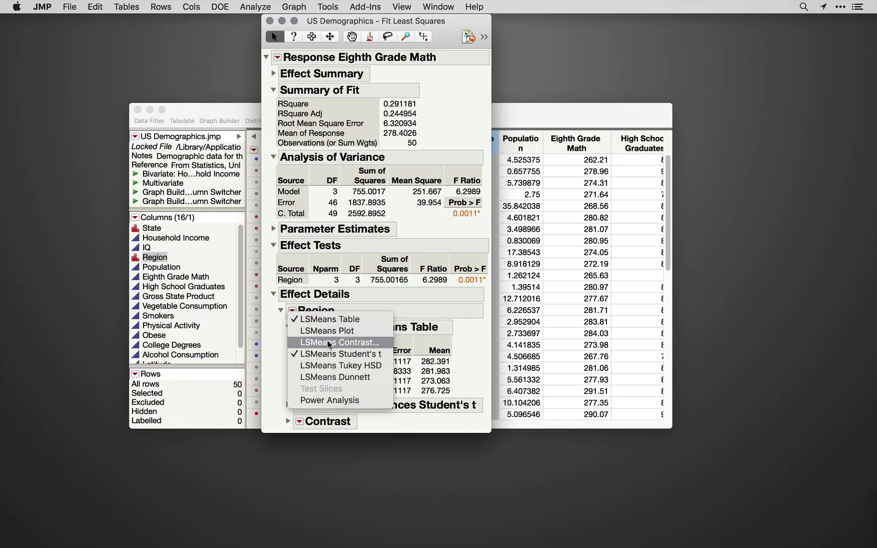
click(329, 343)
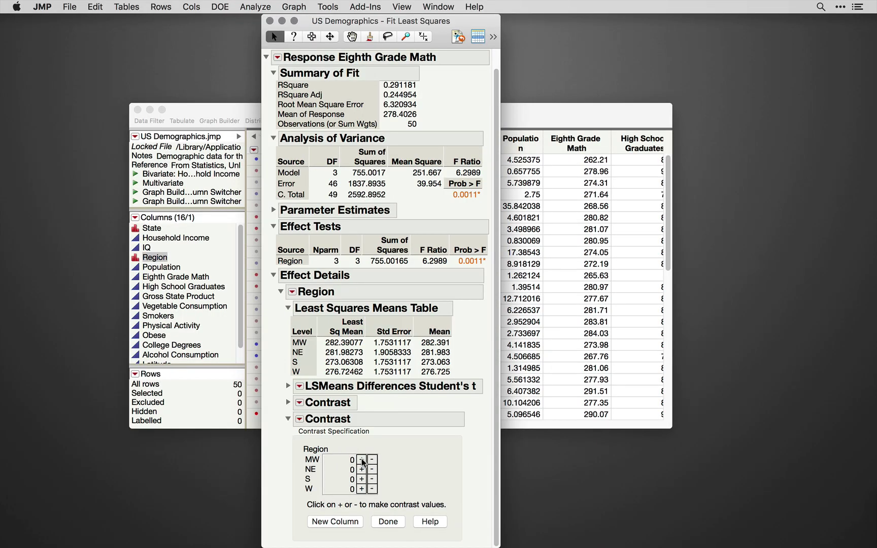
click(362, 470)
click(373, 488)
click(387, 521)
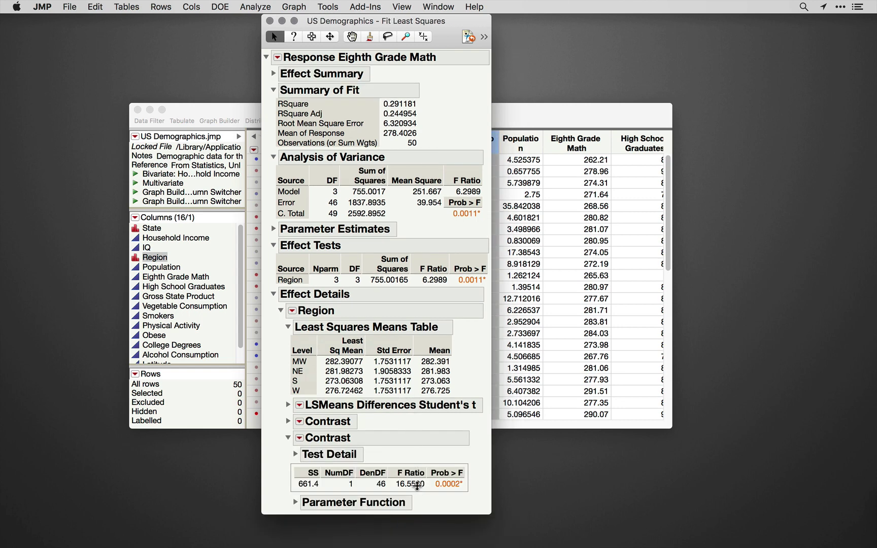
Expand the second contrast's Test Detail and add an LSMeans Plot for Region.
click(296, 455)
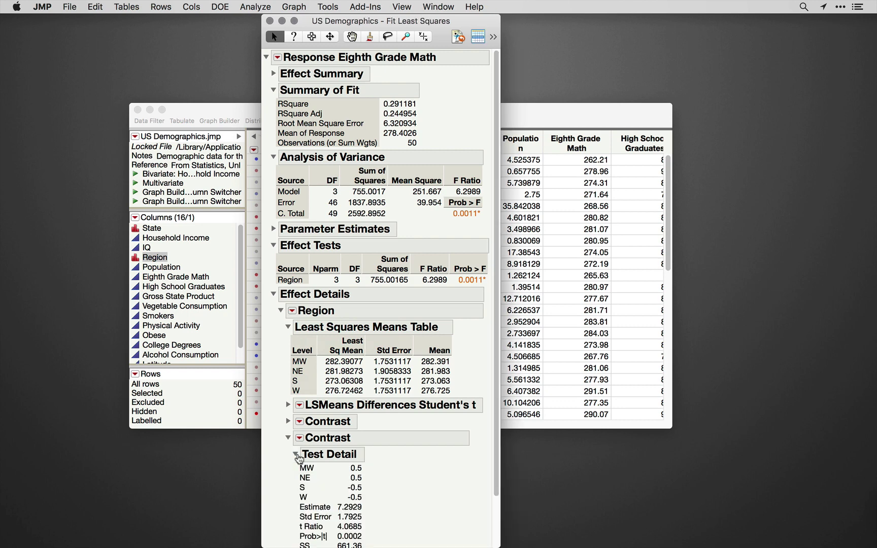
scroll(402, 472, down, 2)
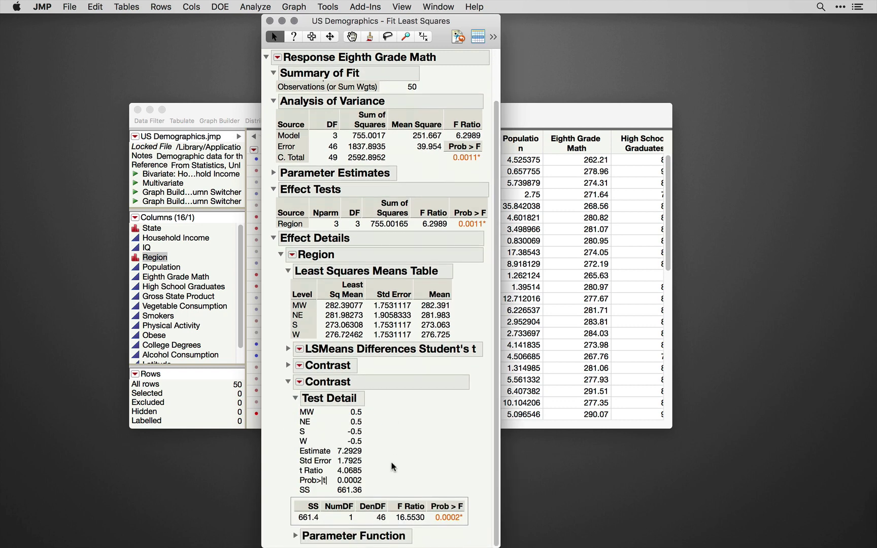
click(293, 254)
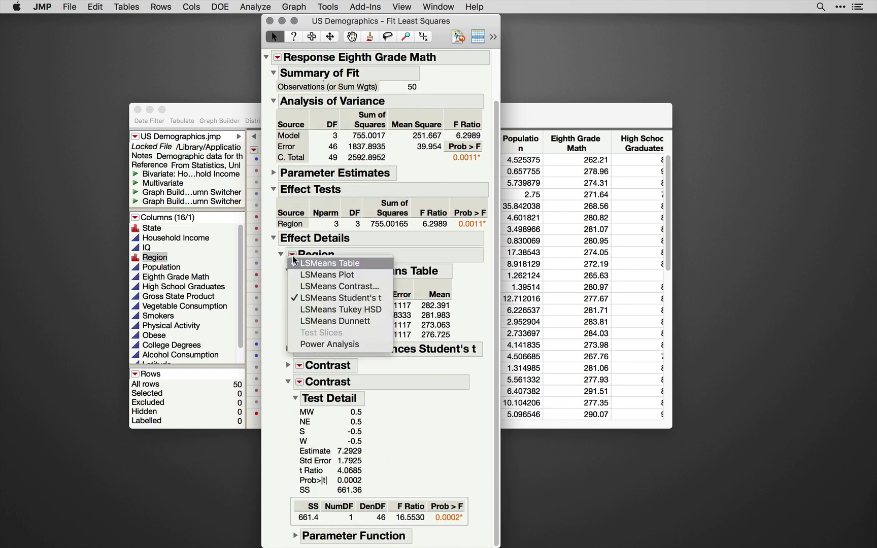
click(313, 277)
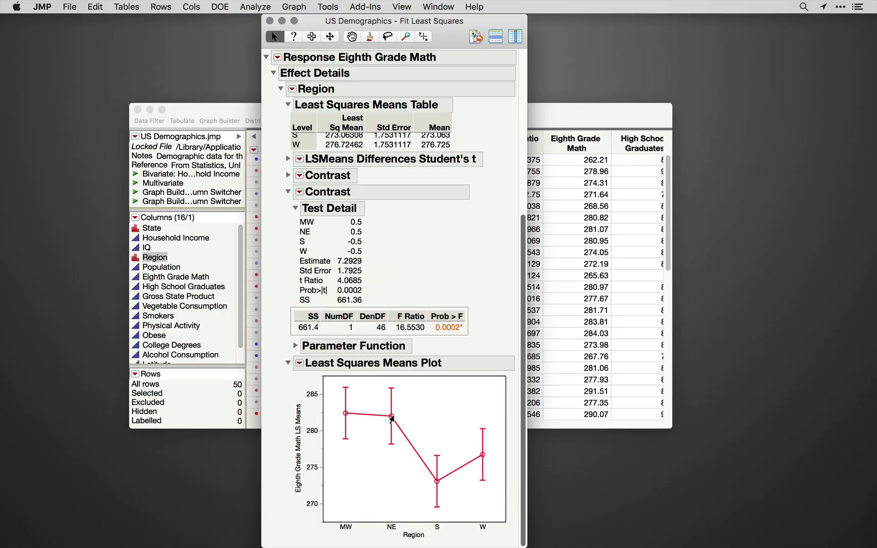
Start recoding the Region column in the US Demographics table, grouping MW and NE into the new value Group 1.
click(617, 115)
right_click(478, 143)
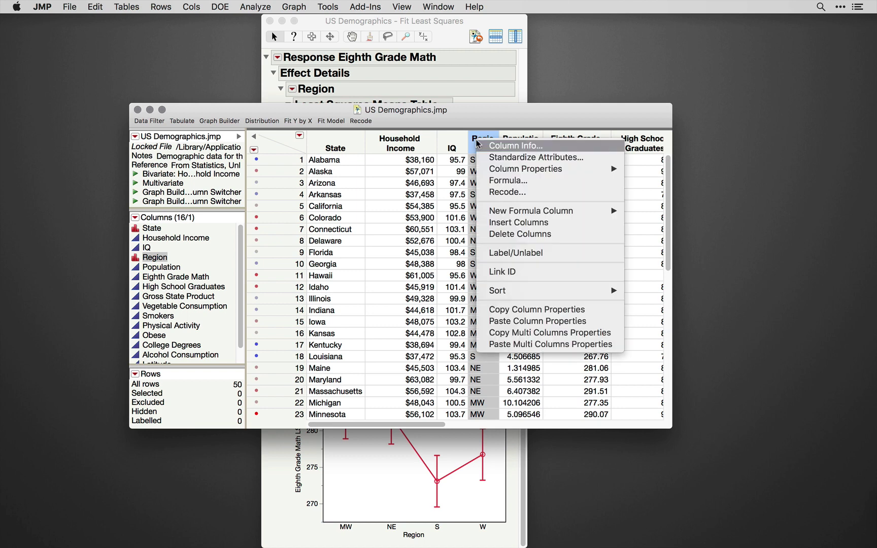
click(510, 192)
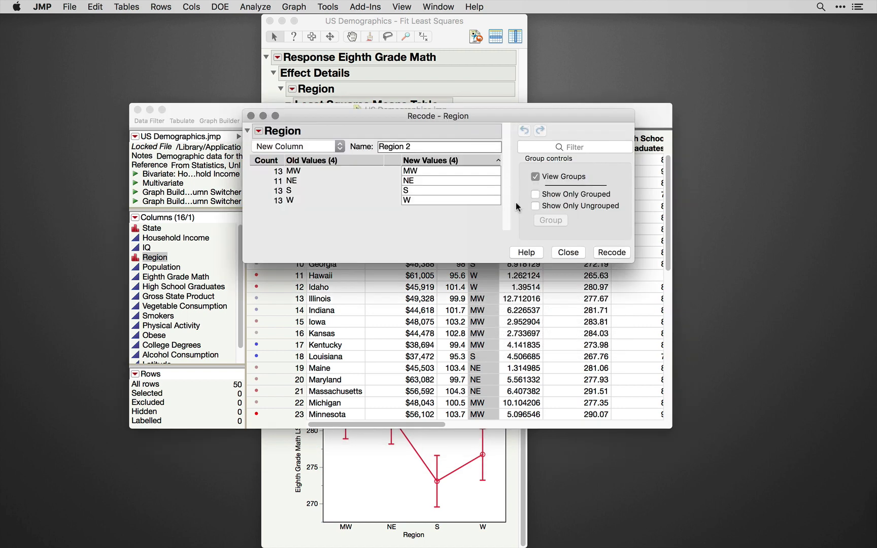
click(432, 171)
shift+click(434, 181)
right_click(434, 182)
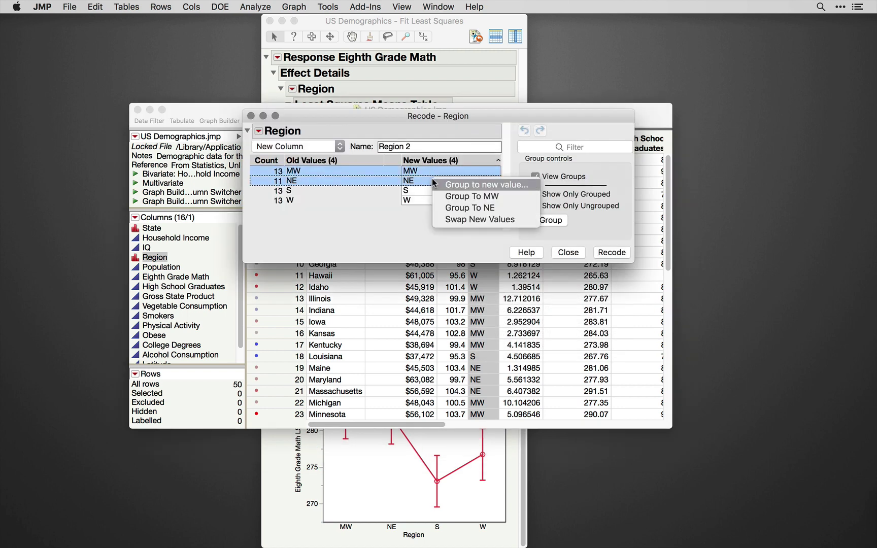
click(474, 184)
text(Group 1)
key(Return)
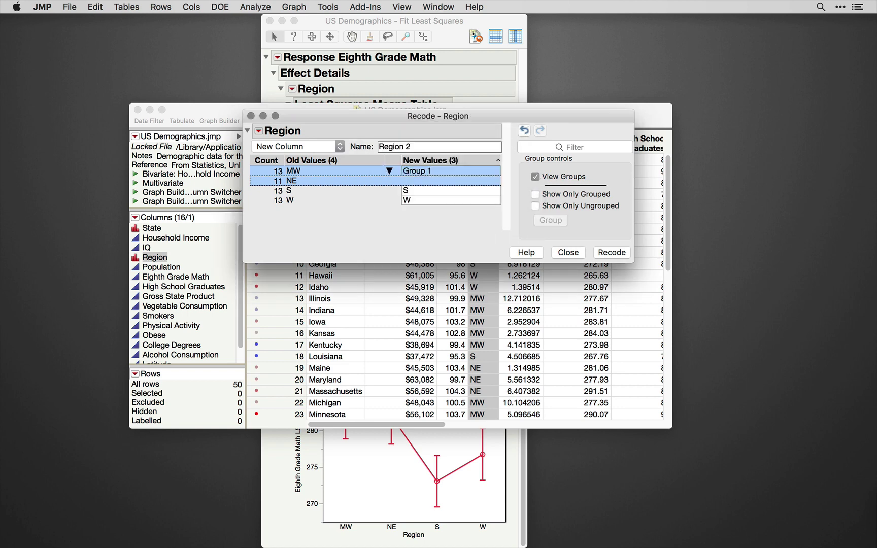
Group S and W into the new value Group 2 and create the recoded column Region 2.
click(420, 189)
shift+click(420, 199)
right_click(419, 198)
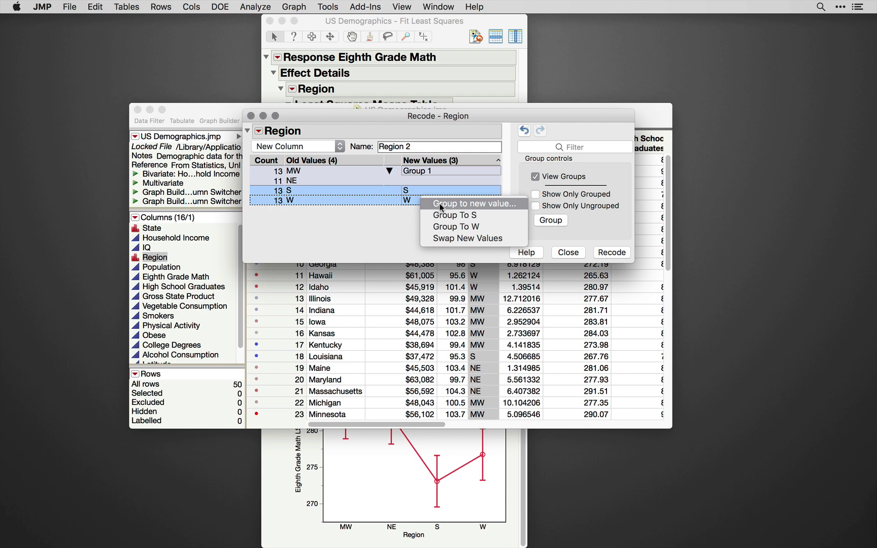
click(440, 206)
text(Group 2)
key(Return)
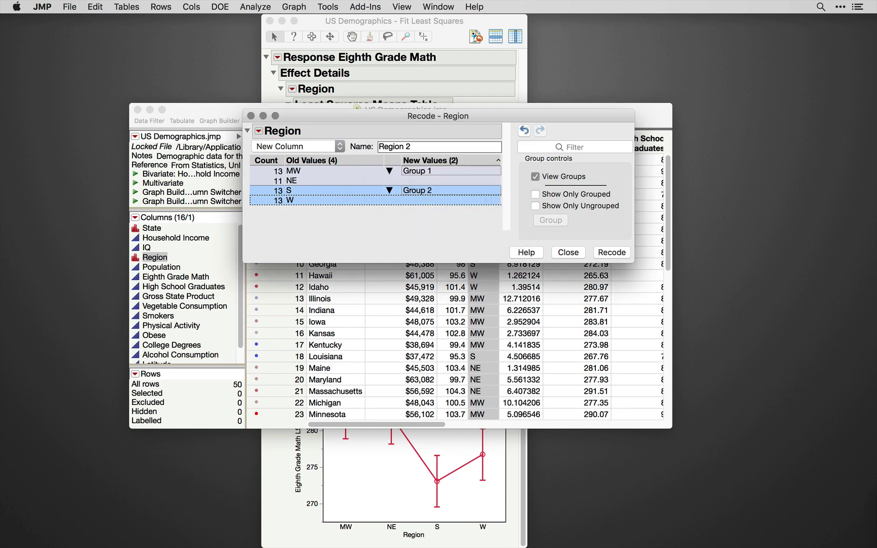
click(612, 252)
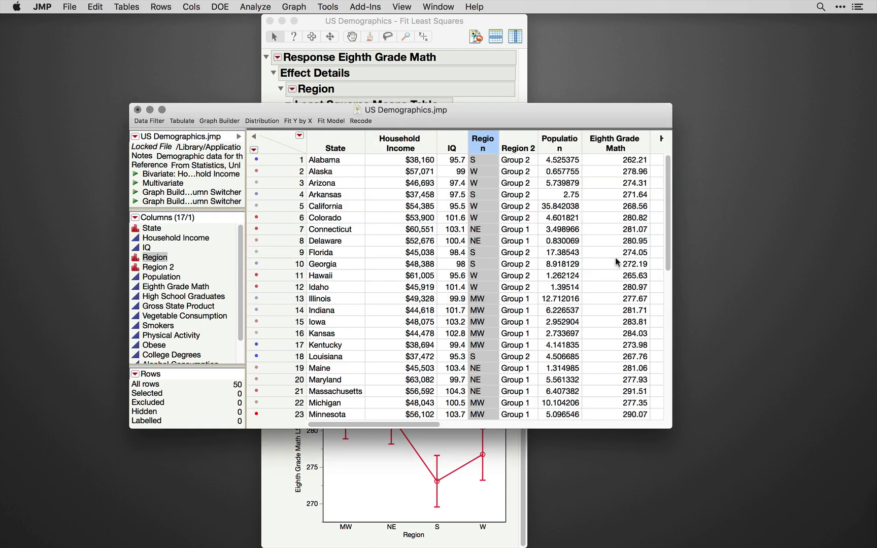
Run a Fit Y by X analysis with Eighth Grade Math as the response and Region 2 as the factor.
click(519, 146)
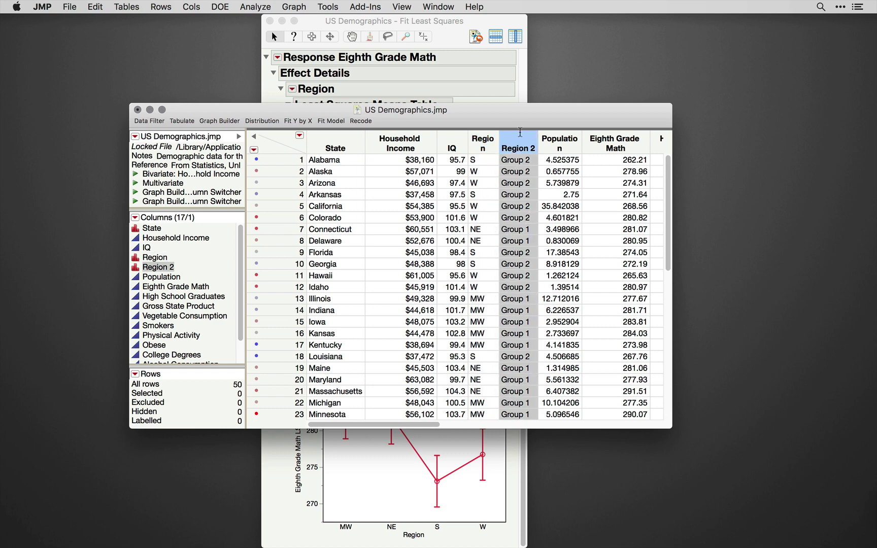
click(256, 7)
click(268, 33)
click(440, 164)
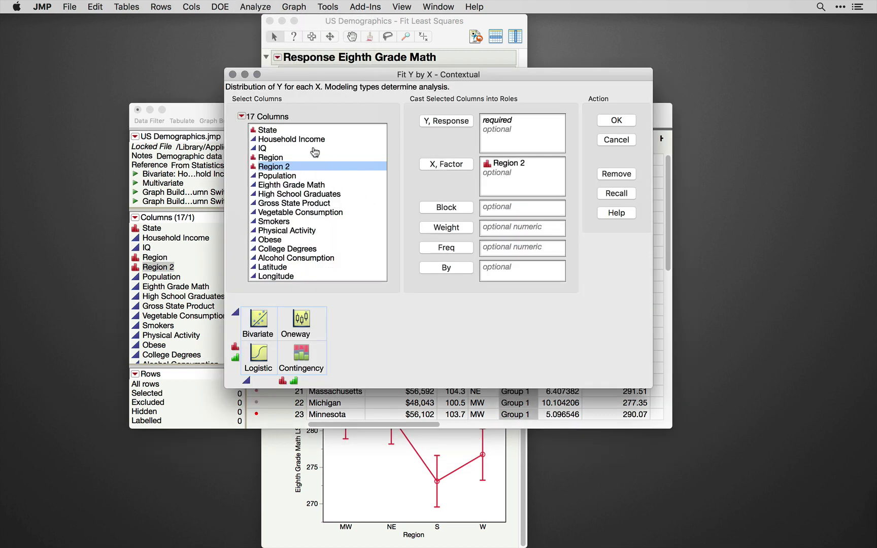
click(305, 185)
click(446, 120)
click(616, 121)
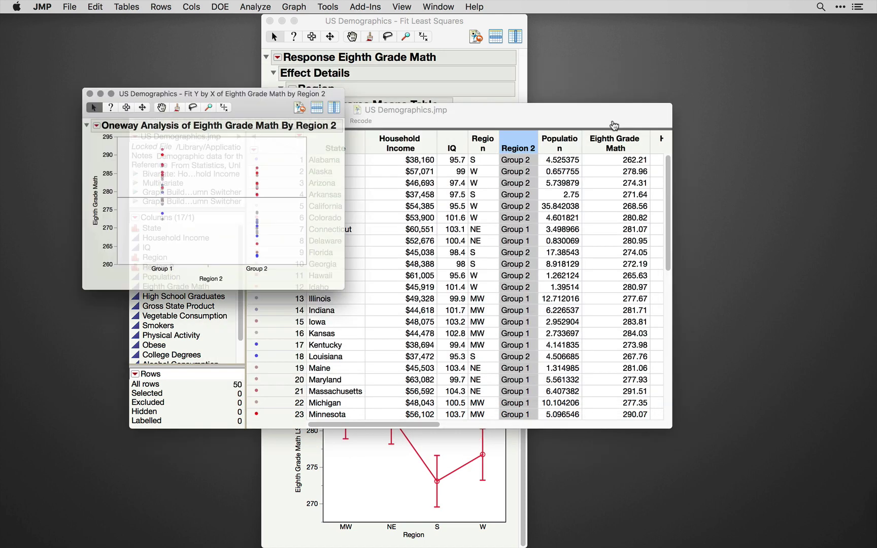
Arrange the Oneway and Fit Least Squares reports side by side and add the means, Anova and pooled t test to the Oneway analysis.
drag(263, 91, 652, 18)
click(396, 462)
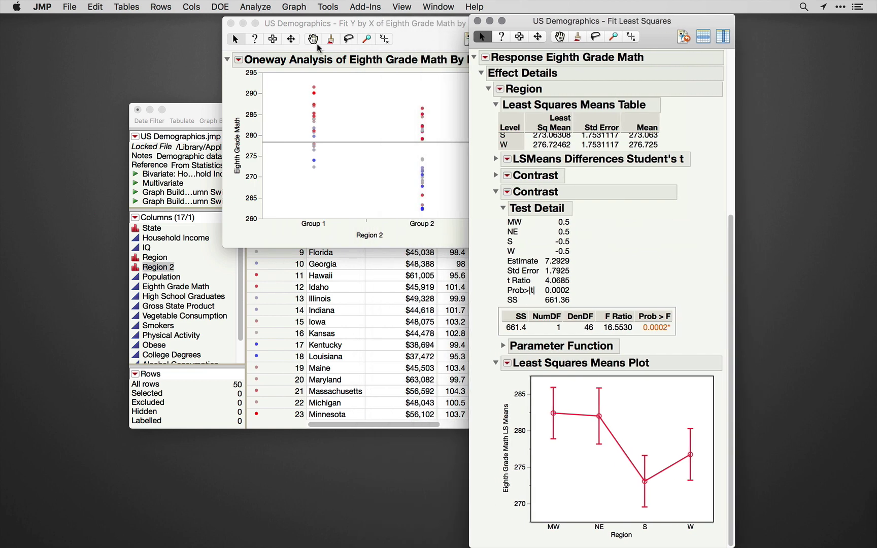
click(402, 25)
drag(402, 25, 334, 23)
click(168, 58)
click(218, 79)
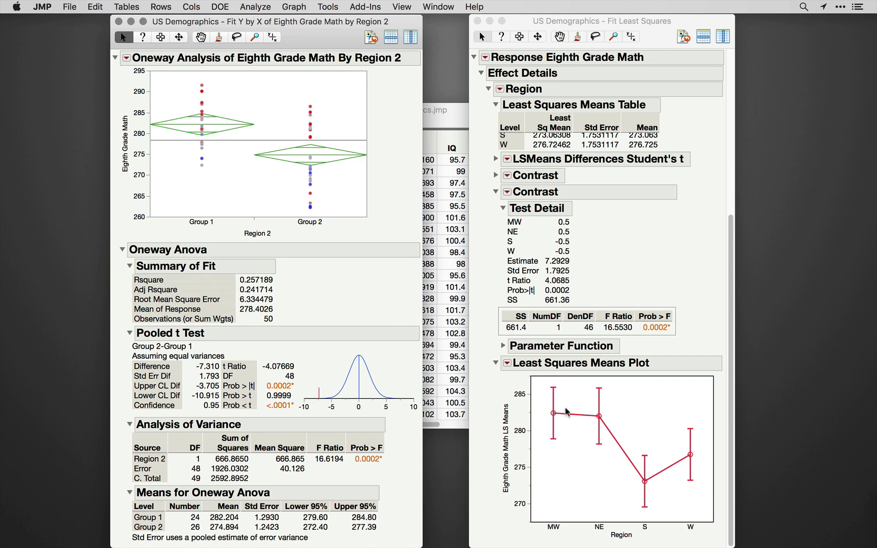
Compare the Region 2 Anova with the contrast test, highlighting each group's points and checking the four-region model's error mean square.
click(647, 352)
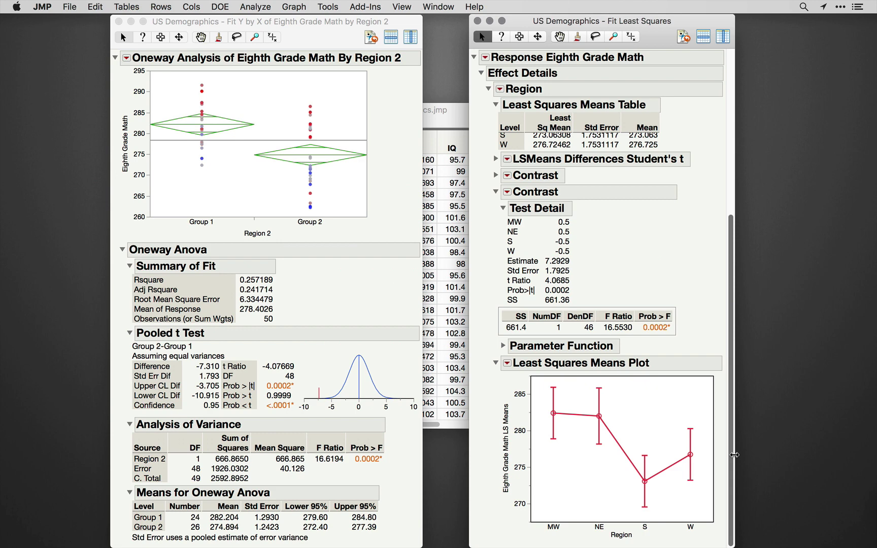
click(356, 299)
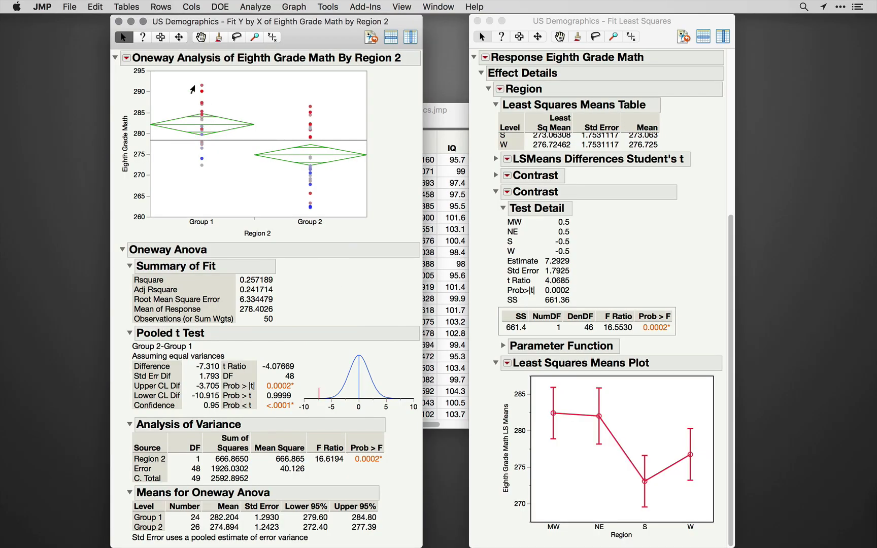
drag(186, 76, 222, 188)
mouse_move(199, 130)
drag(292, 88, 331, 226)
mouse_move(308, 162)
click(623, 326)
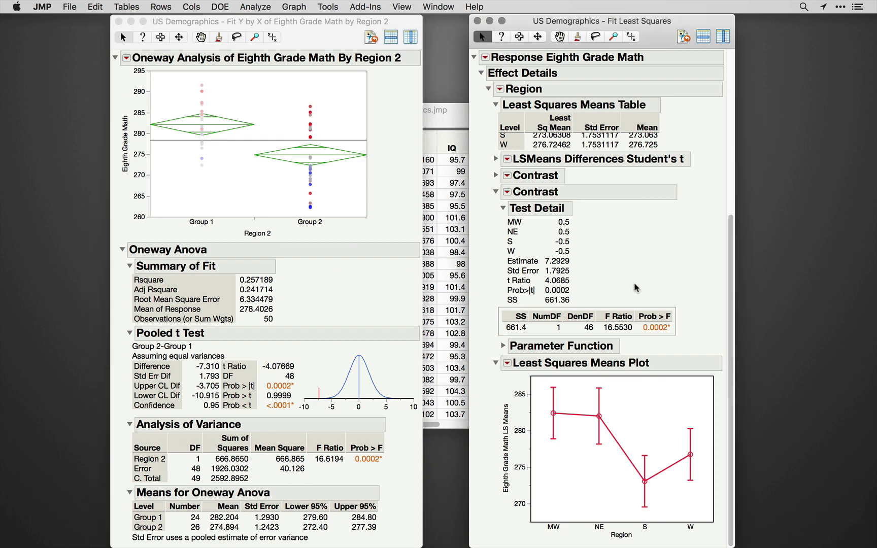
scroll(634, 283, up, 10)
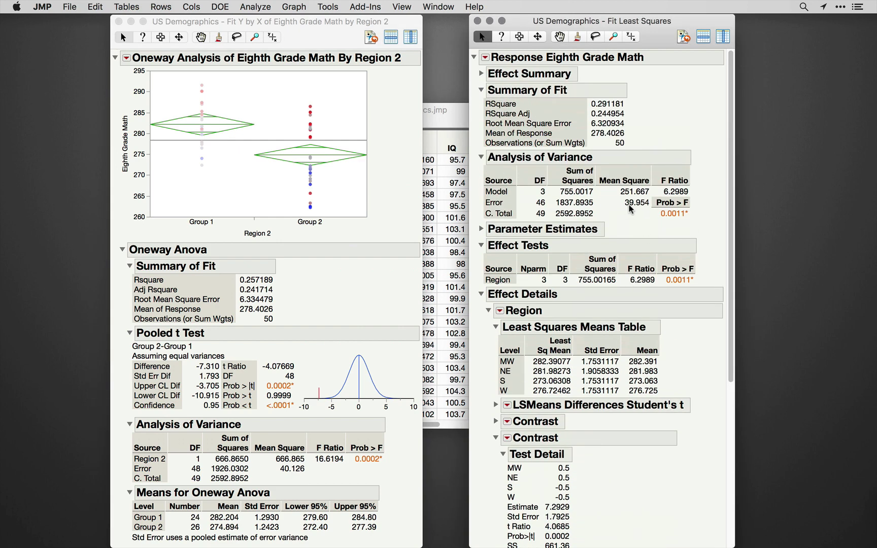
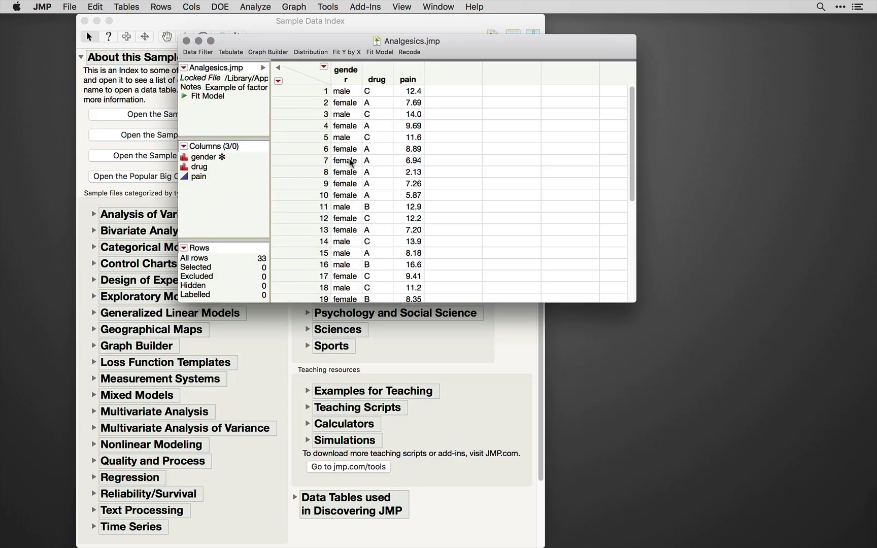
Close the Sample Data Index, reposition the Analgesics.jmp table and go through its gender, drug and pain columns.
click(84, 21)
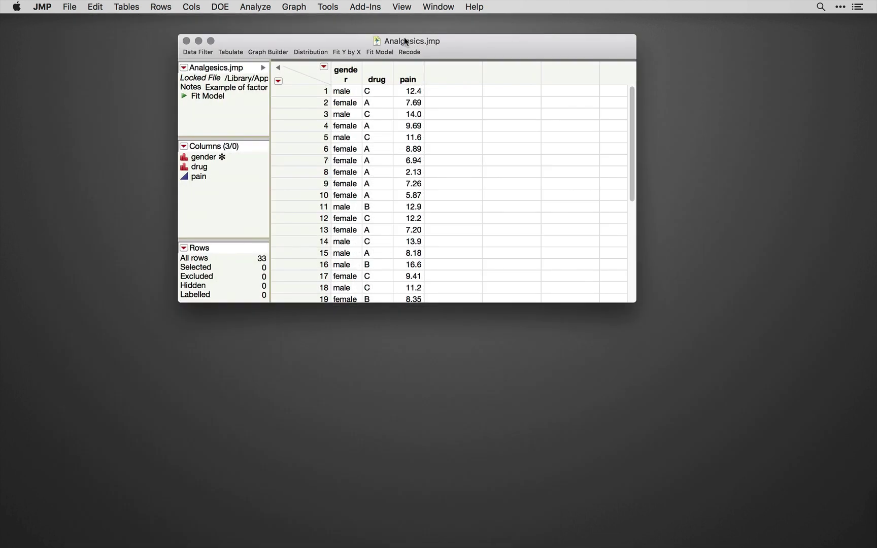
drag(405, 42, 441, 51)
click(380, 81)
click(411, 83)
click(447, 84)
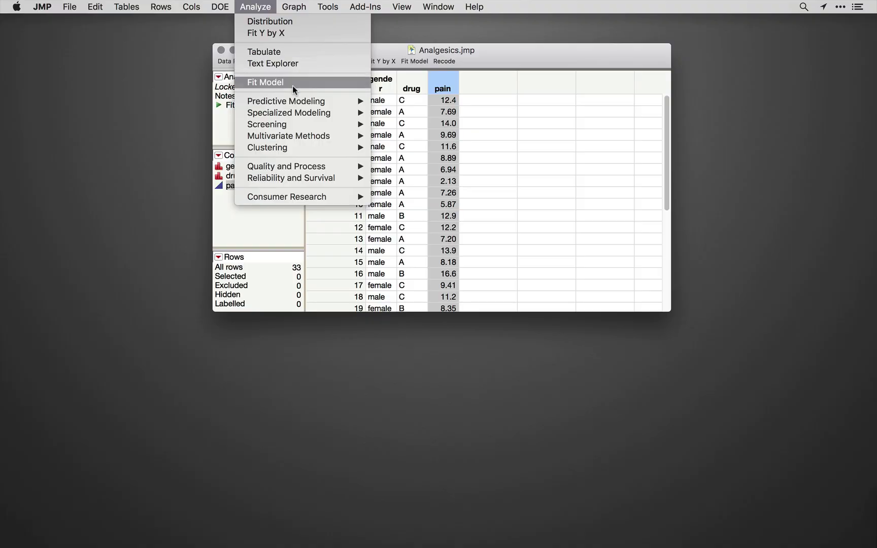
Fit a least squares model with pain as the response and gender, drug and gender*drug as effects, using a report emphasis without plots.
click(292, 82)
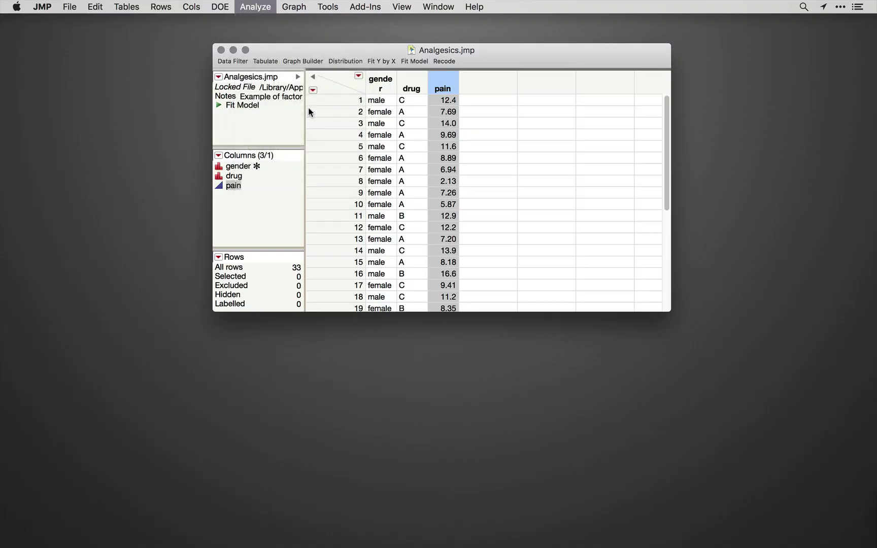
click(367, 129)
drag(268, 140, 267, 146)
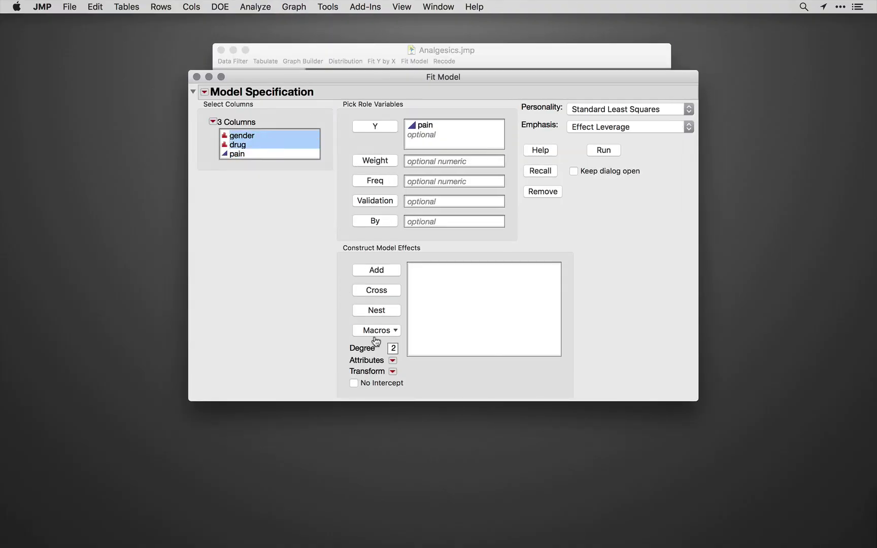
click(377, 333)
click(389, 340)
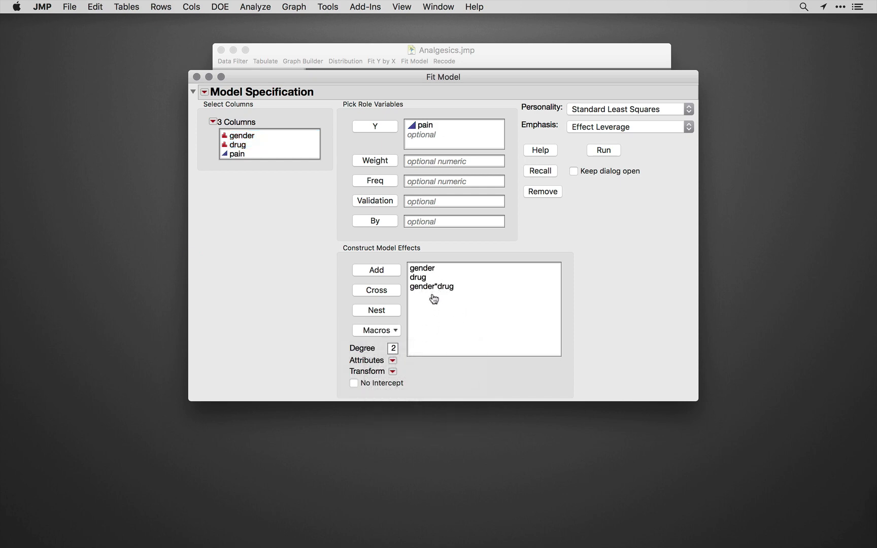
click(619, 128)
click(623, 152)
click(609, 155)
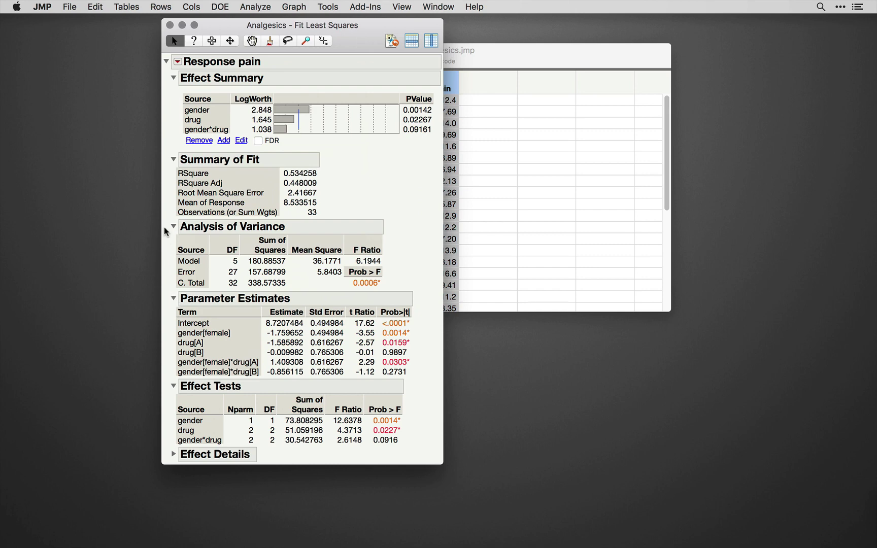
Collapse Summary of Fit, Analysis of Variance and Parameter Estimates in the pain report and expand Effect Details.
click(174, 161)
click(174, 176)
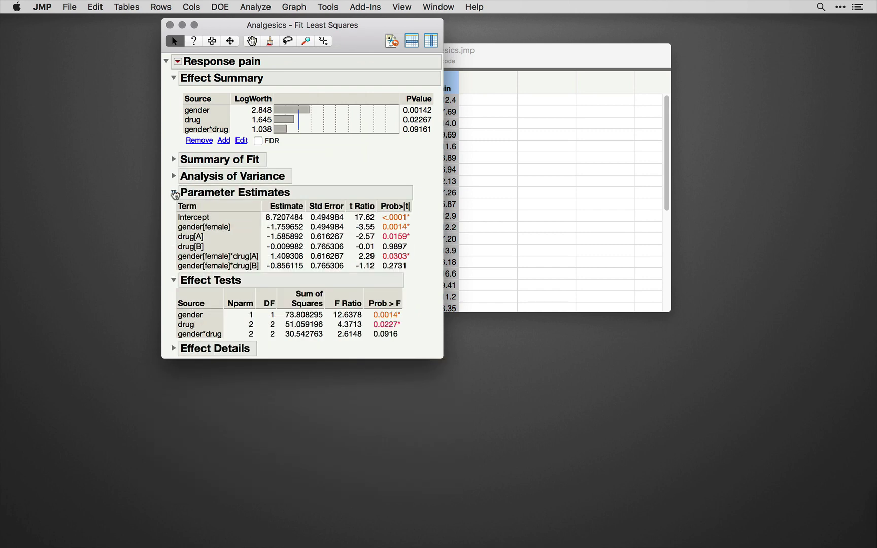
click(174, 192)
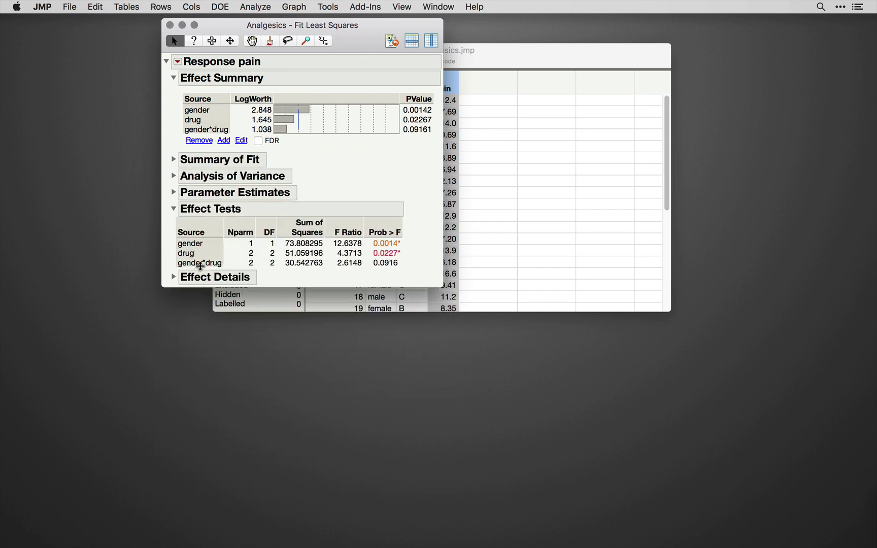
click(174, 274)
Add an LSMeans interaction plot for gender*drug with gender as the overlay term.
click(193, 450)
click(198, 470)
click(421, 143)
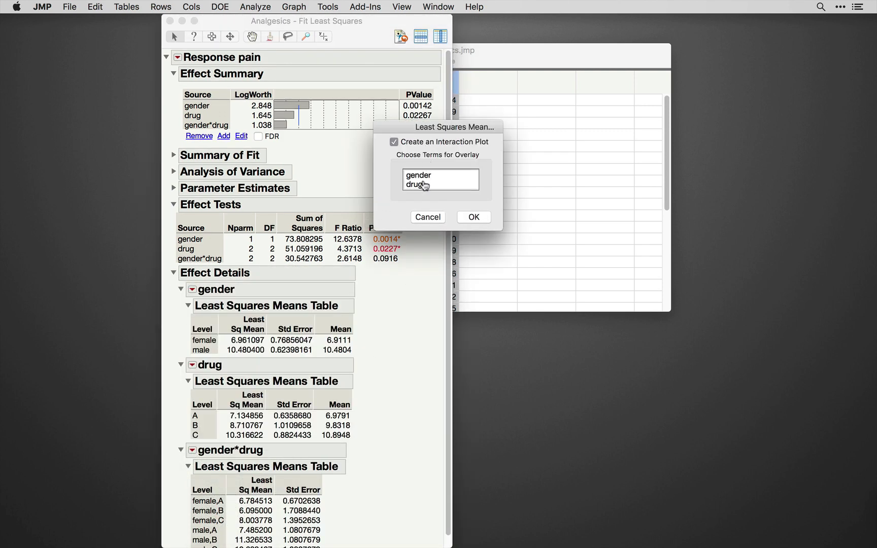
click(426, 176)
click(474, 217)
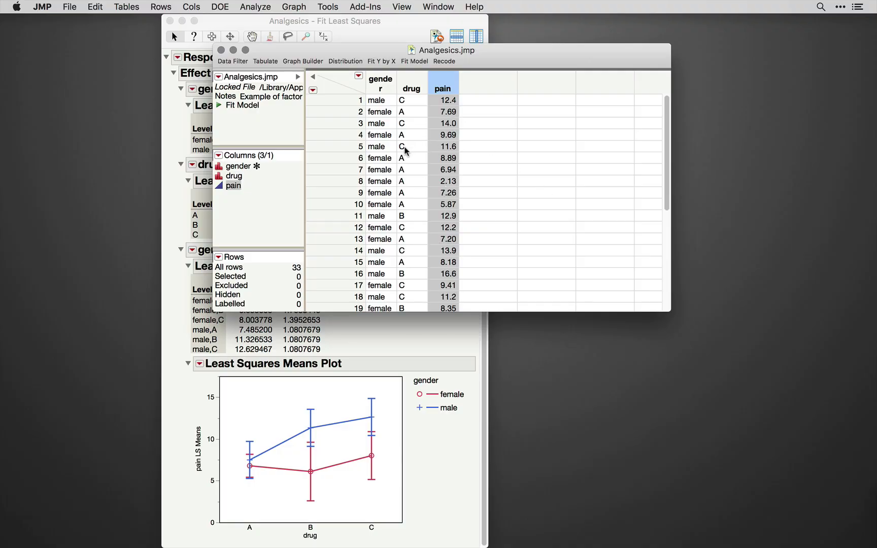
Select every row with drug A in Analgesics.jmp and hide and exclude those rows.
right_click(401, 135)
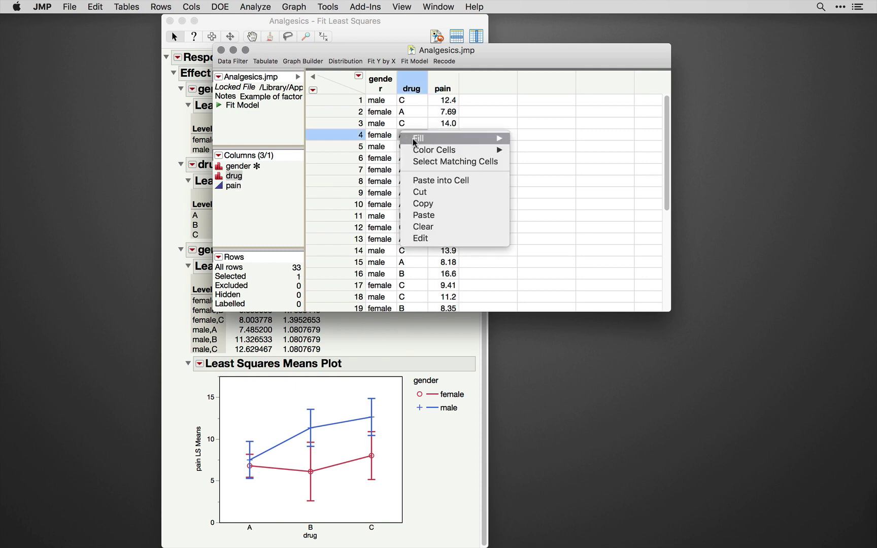
click(437, 160)
right_click(337, 138)
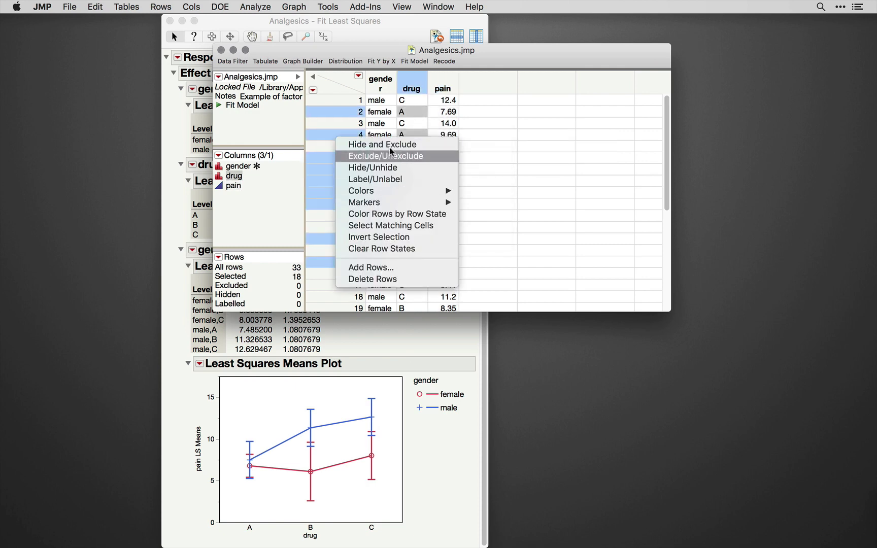
click(383, 145)
Refit the gender, drug and gender*drug model for pain on only the drug B and C rows.
click(256, 6)
click(283, 83)
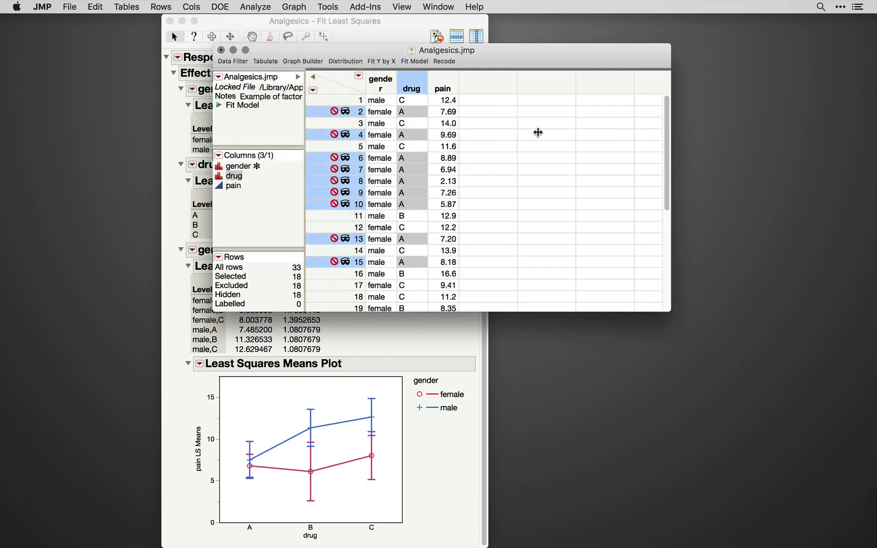
click(529, 153)
click(604, 150)
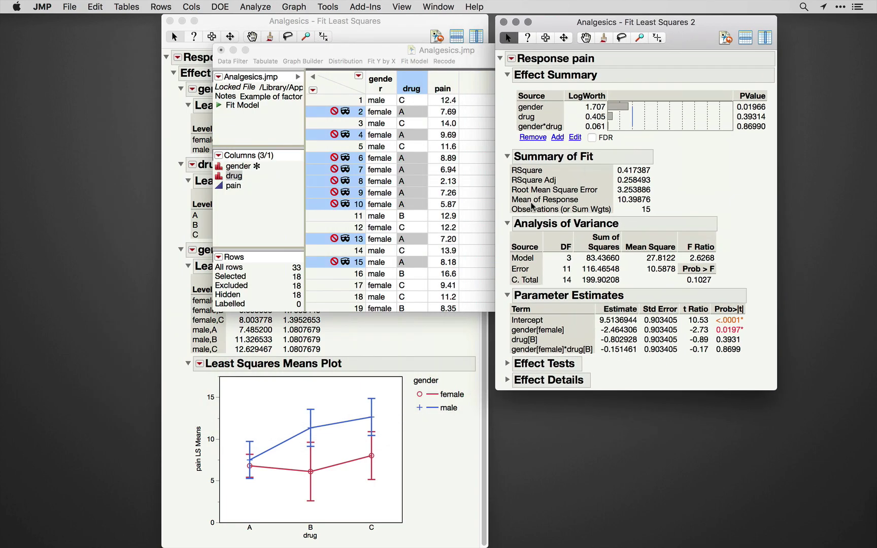
In the second pain report, collapse Summary of Fit, Analysis of Variance and Parameter Estimates and expand Effect Details.
click(507, 156)
click(507, 173)
click(507, 189)
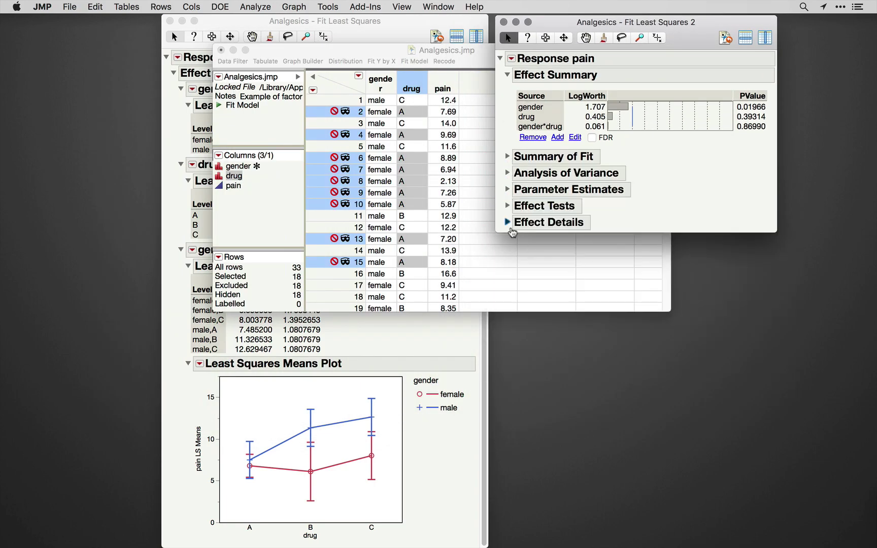
click(507, 222)
Add a gender*drug LSMeans interaction plot overlaid by gender to the second report.
click(527, 390)
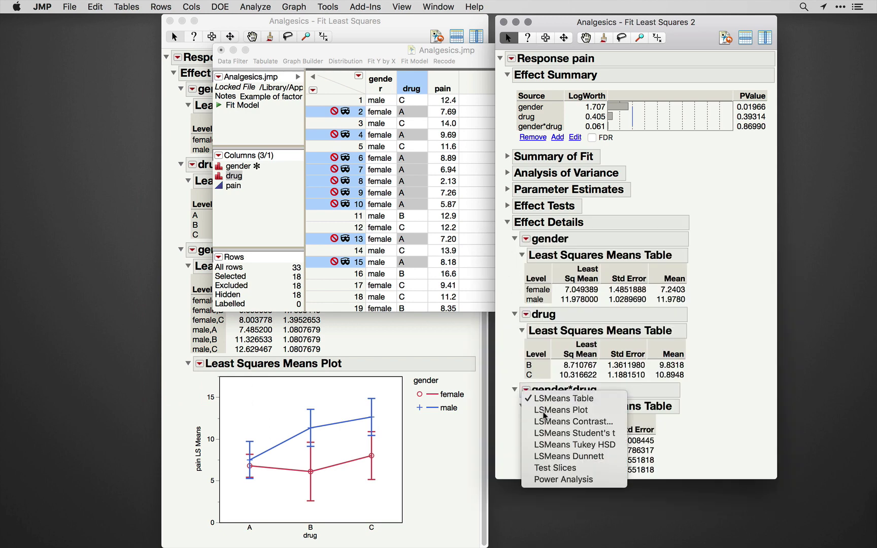
click(538, 411)
click(430, 143)
click(472, 217)
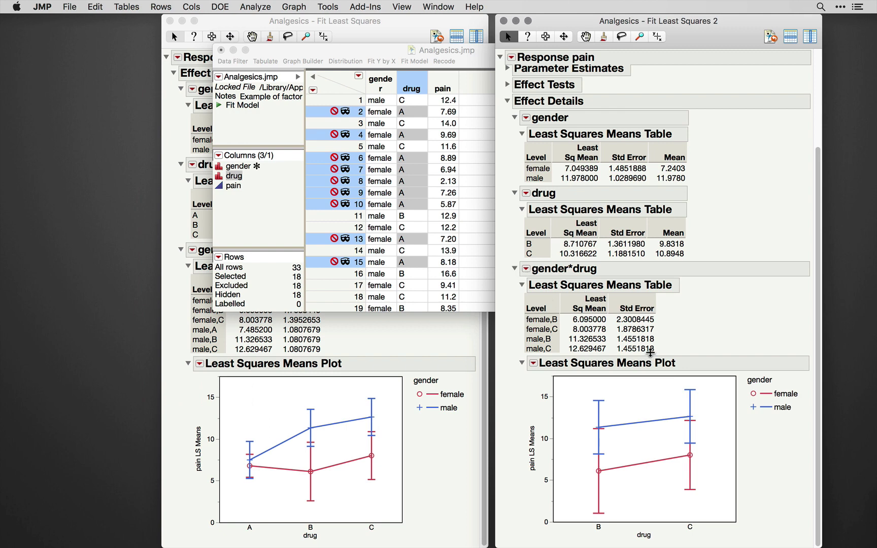
Collapse the gender and drug details and Effect Summary in the second report, and expand Effect Tests.
click(514, 193)
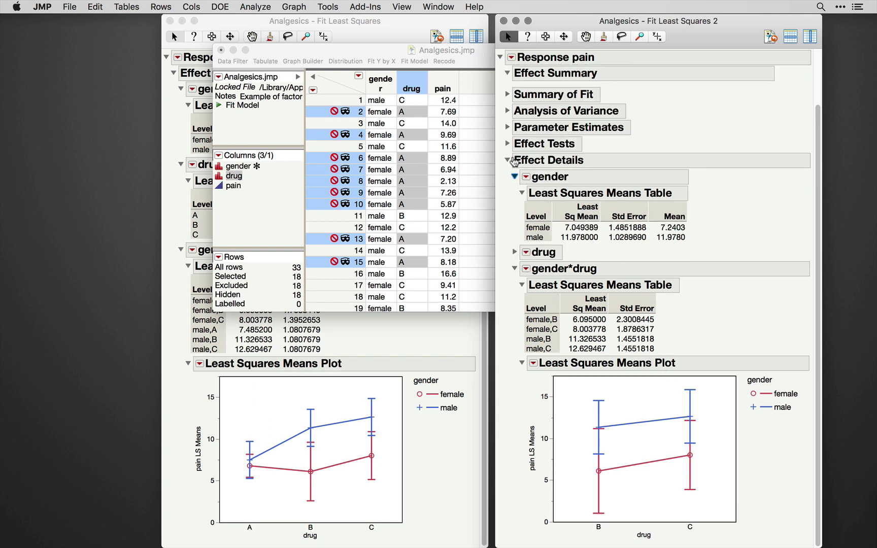
click(515, 180)
click(513, 170)
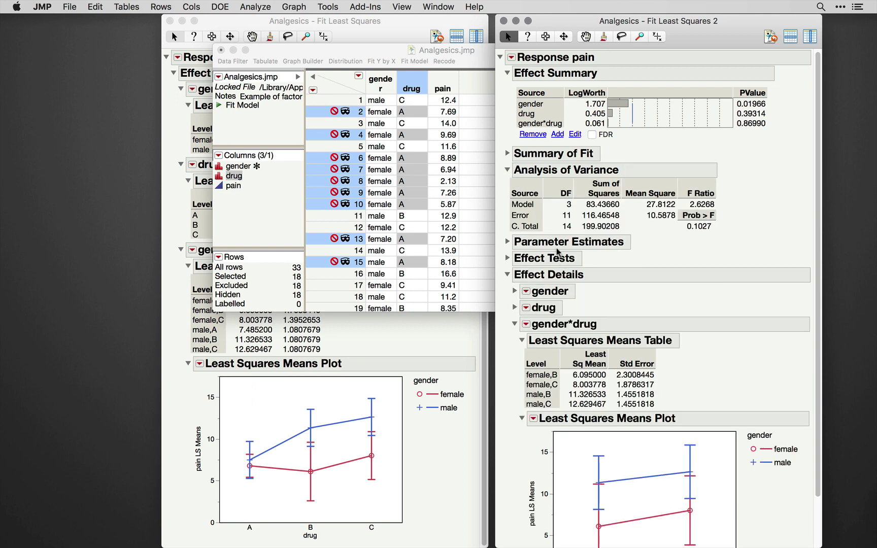
click(508, 170)
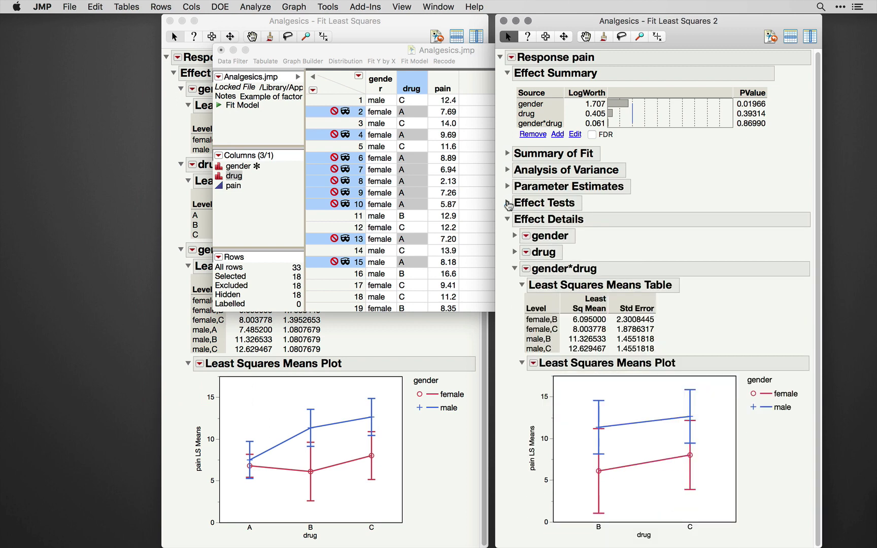
click(508, 204)
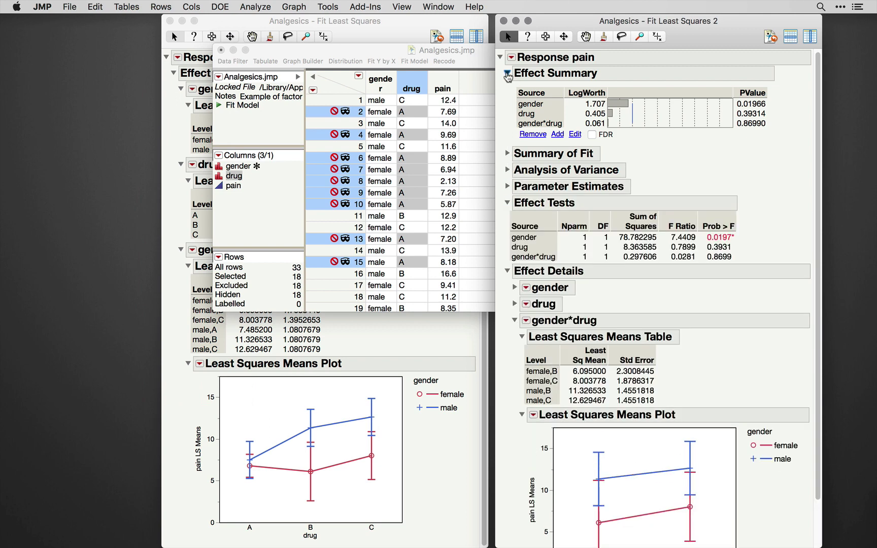
click(508, 76)
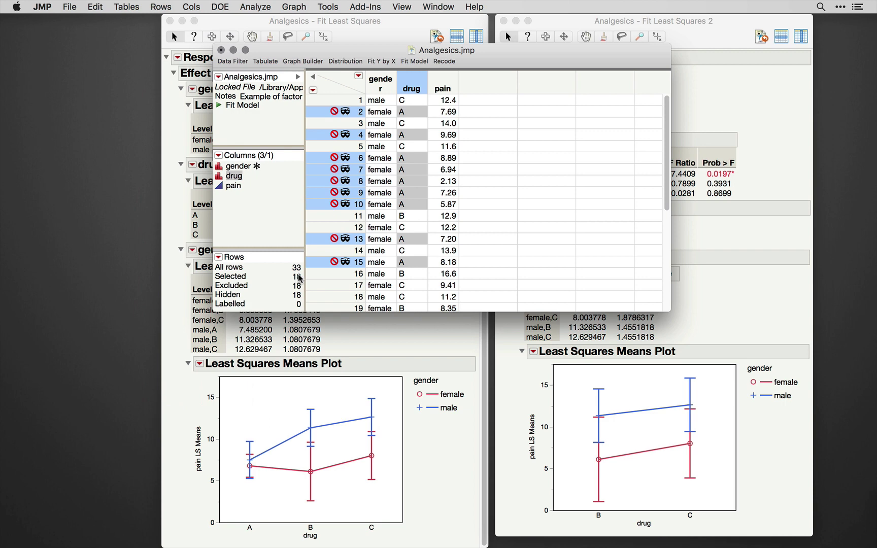
Unhide and unexclude the selected drug A rows in Analgesics.jmp.
right_click(353, 184)
click(382, 191)
click(419, 319)
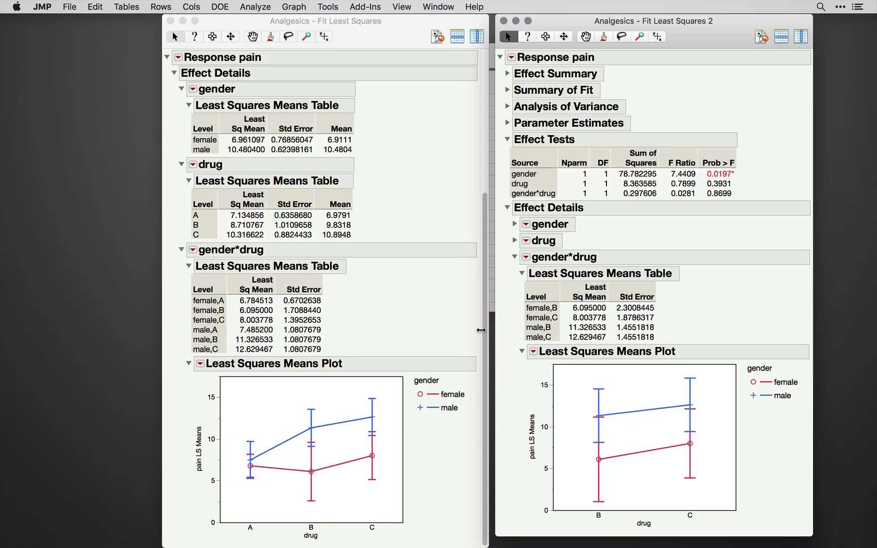
In the first report, test a gender*drug contrast with female,B 0.5, female,C -0.5, male,B -0.5 and male,C 0.5.
click(481, 331)
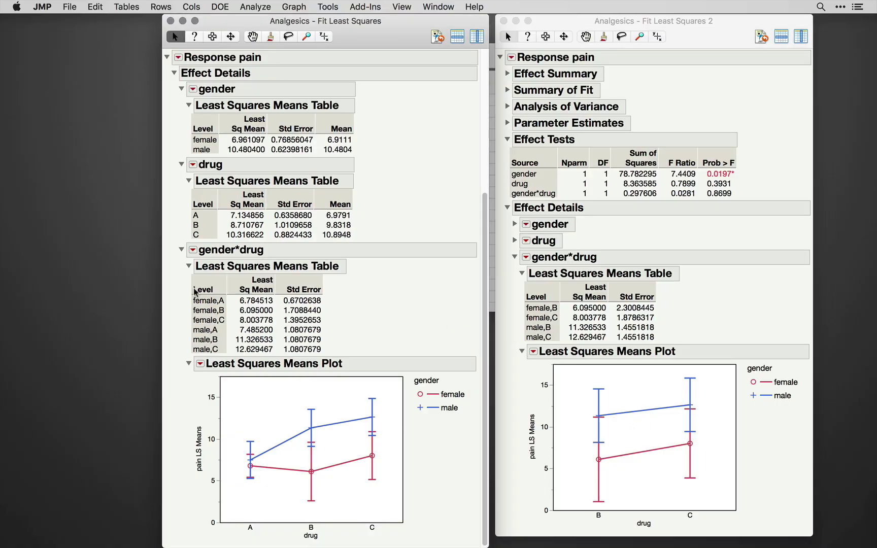
click(193, 250)
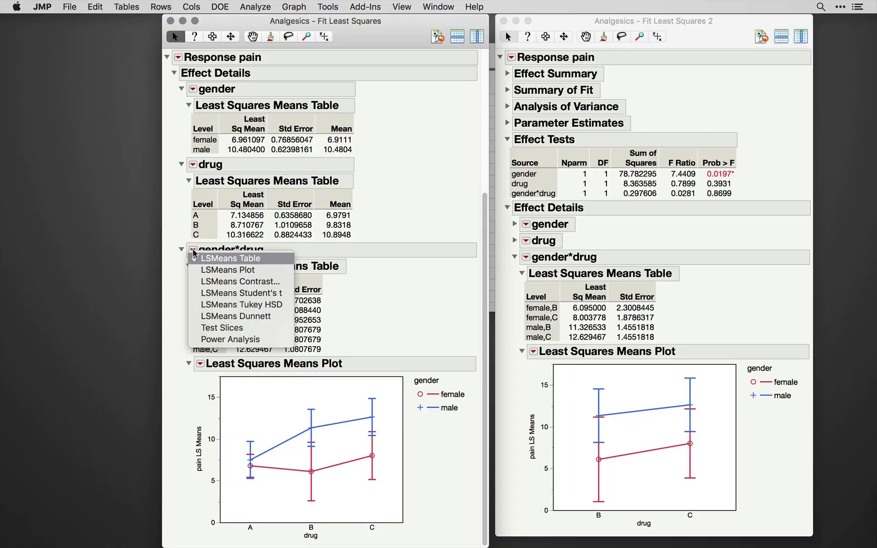
click(217, 281)
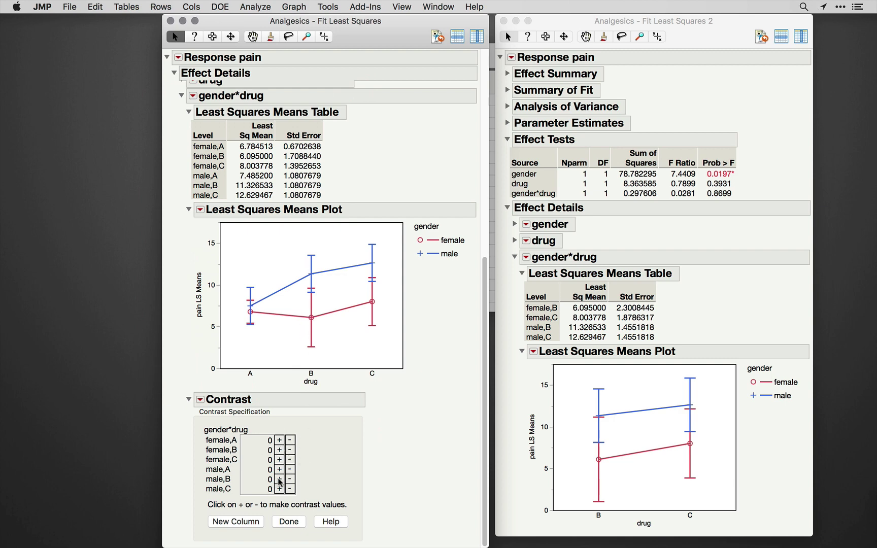
click(279, 450)
click(290, 460)
click(280, 489)
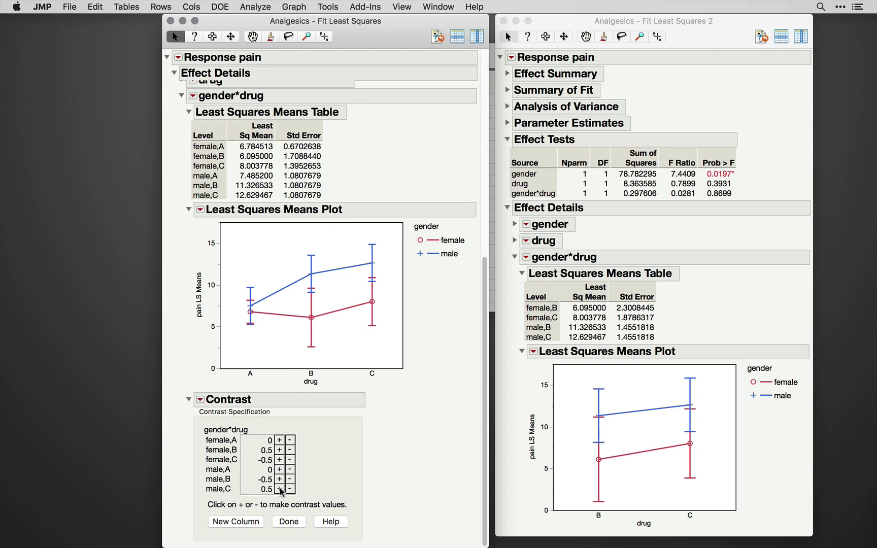
click(282, 522)
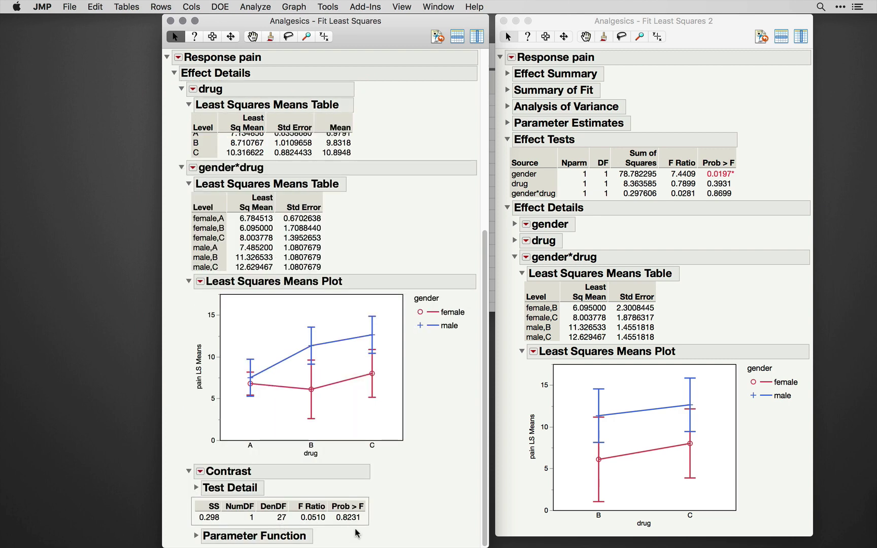
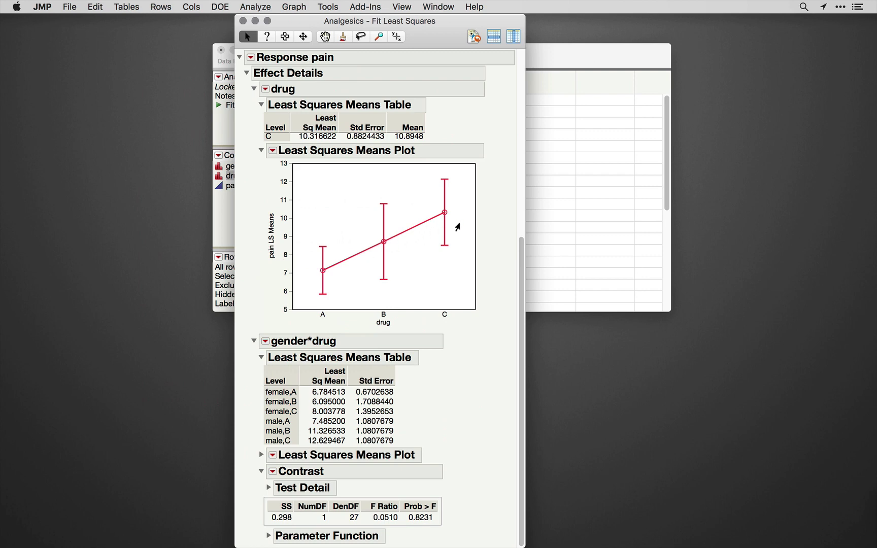
Test a two-column LSMeans contrast for drug comparing A with B and A with C, and collapse the gender*drug and drug details.
click(254, 341)
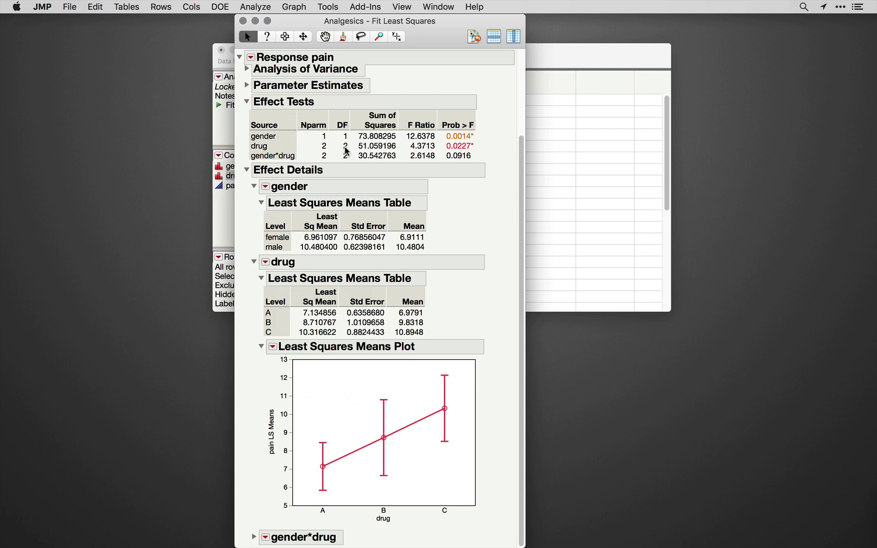
mouse_move(346, 150)
click(265, 261)
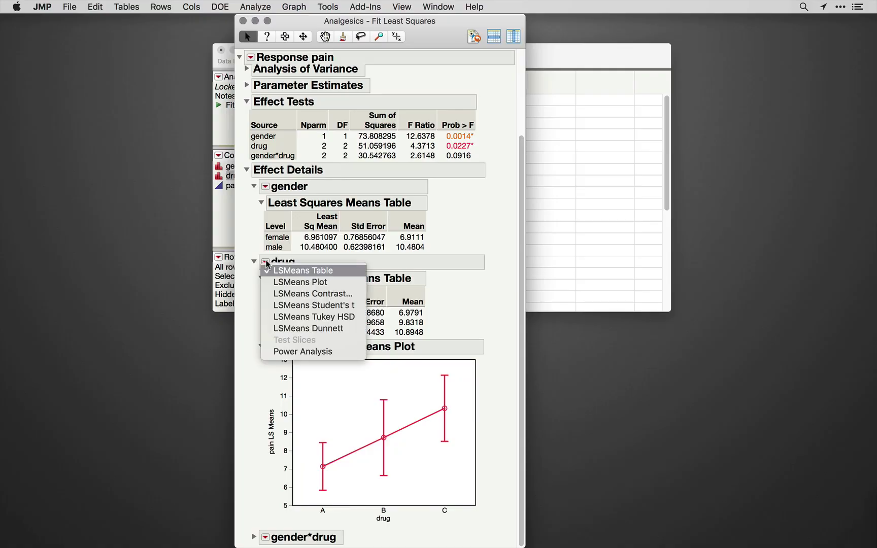
click(308, 296)
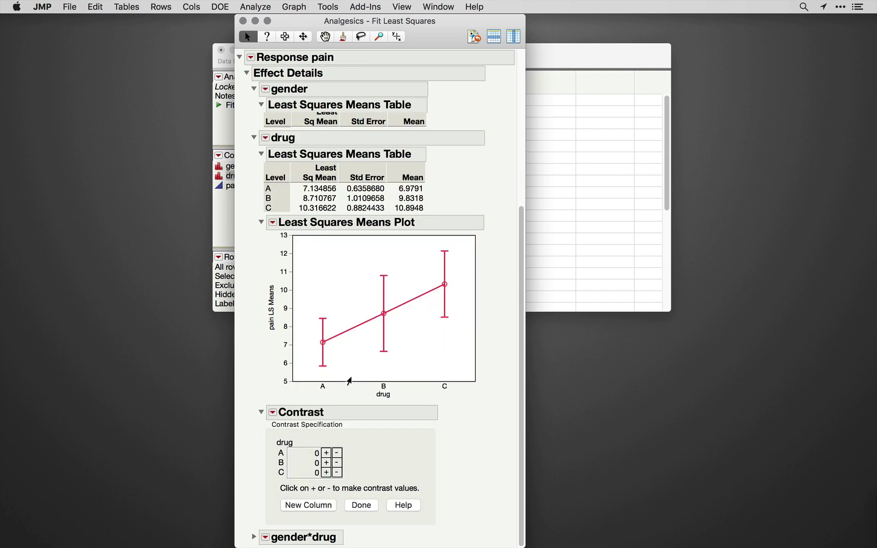
click(326, 454)
click(323, 506)
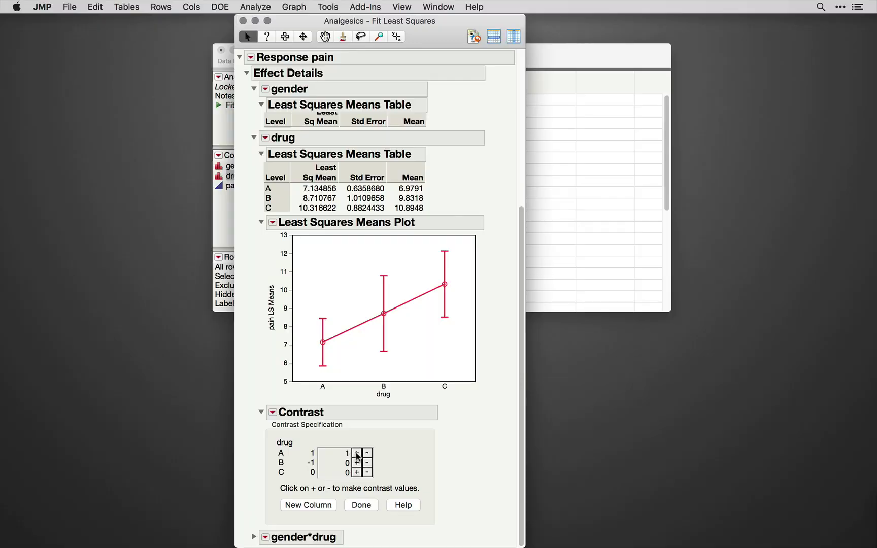
click(367, 473)
click(361, 505)
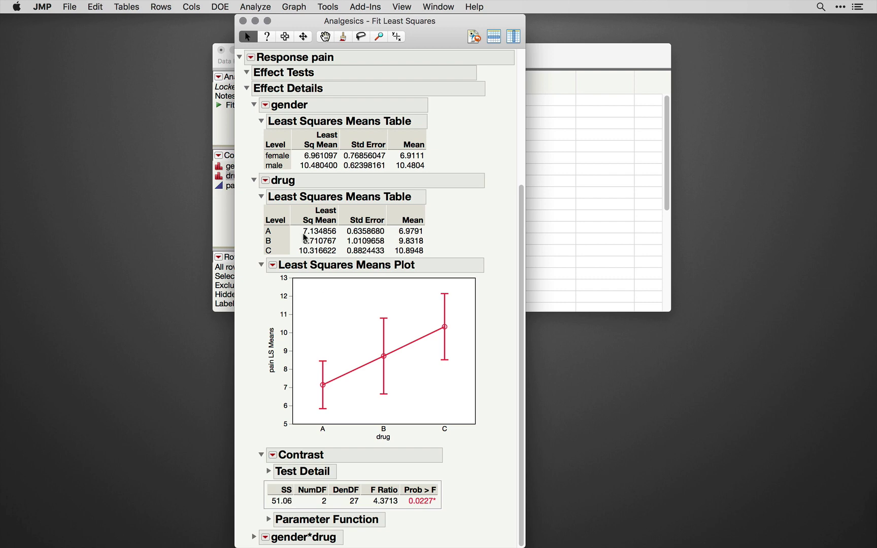
click(254, 181)
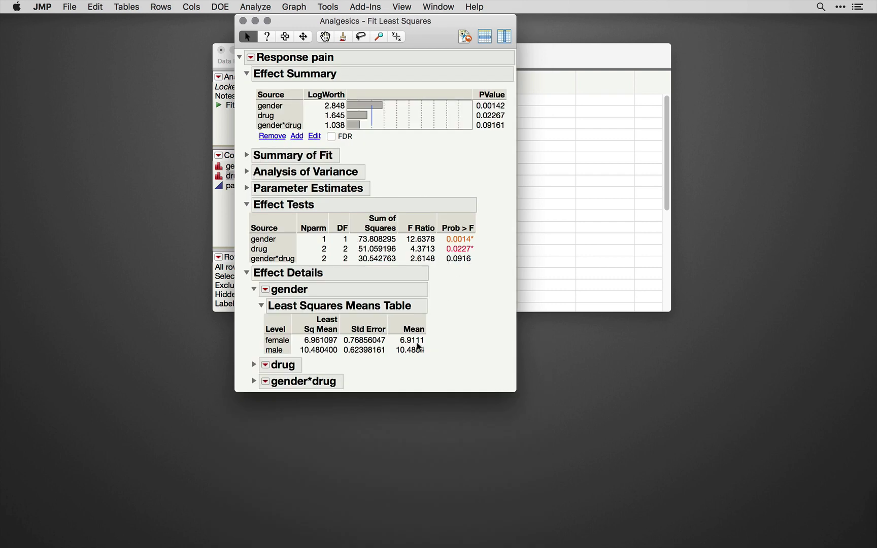
Expand the gender*drug details and collapse their Least Squares Means Table and Contrast sections.
click(253, 381)
click(260, 399)
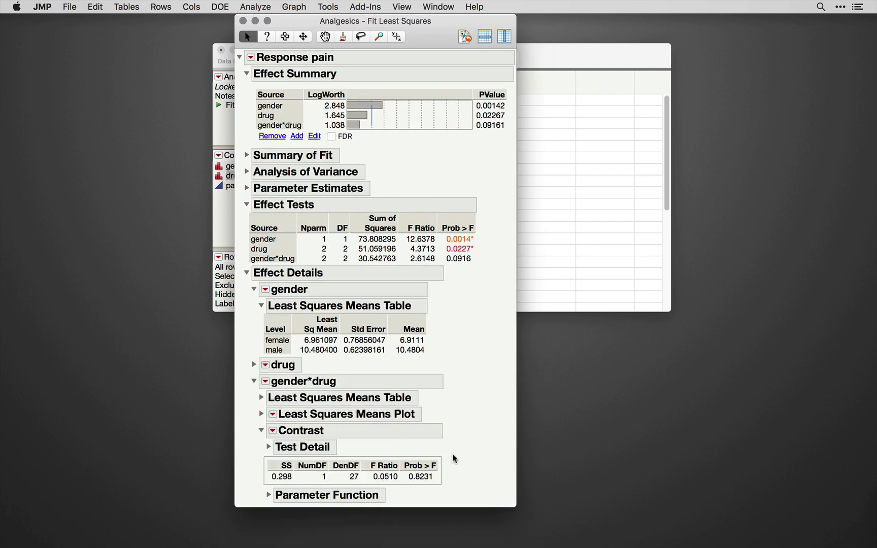
click(261, 431)
Expand the drug details, collapse their Least Squares Means Table, and compare the drug contrast's test with the drug row in Effect Tests.
click(254, 364)
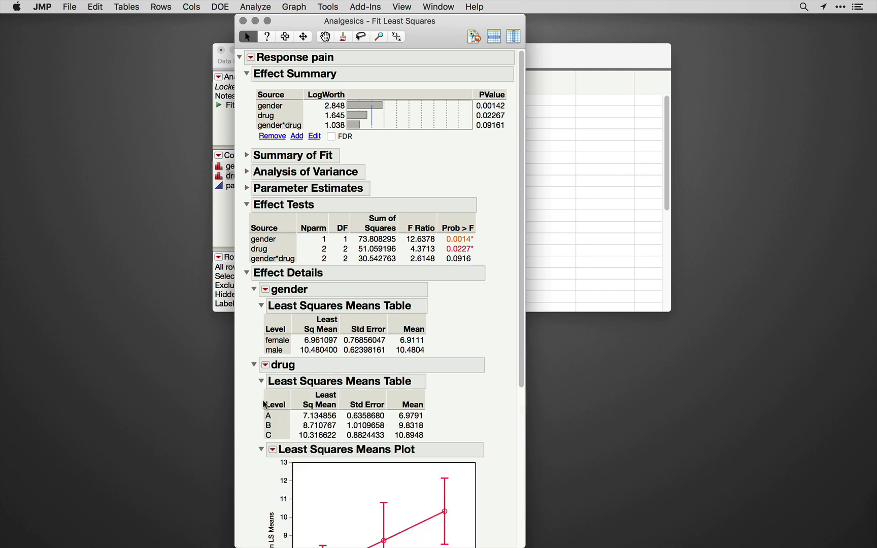
click(261, 381)
scroll(434, 388, down, 6)
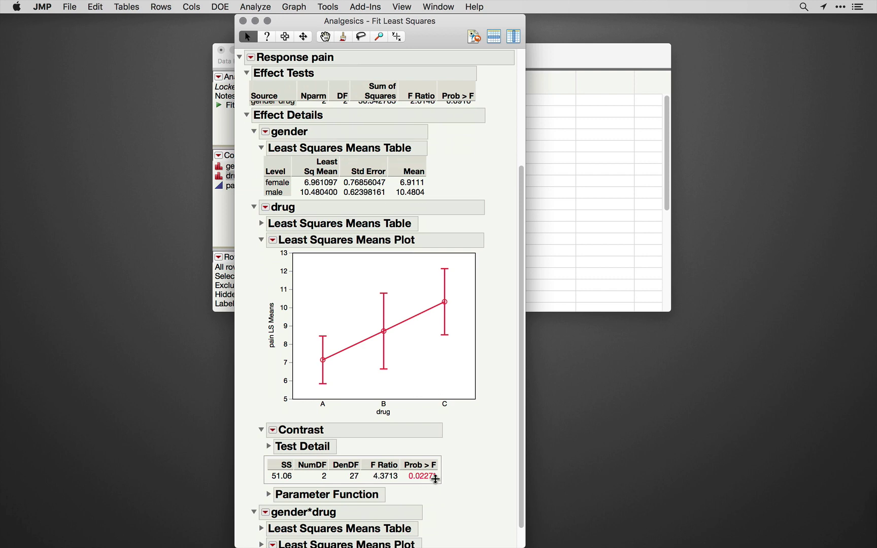
scroll(480, 174, up, 2)
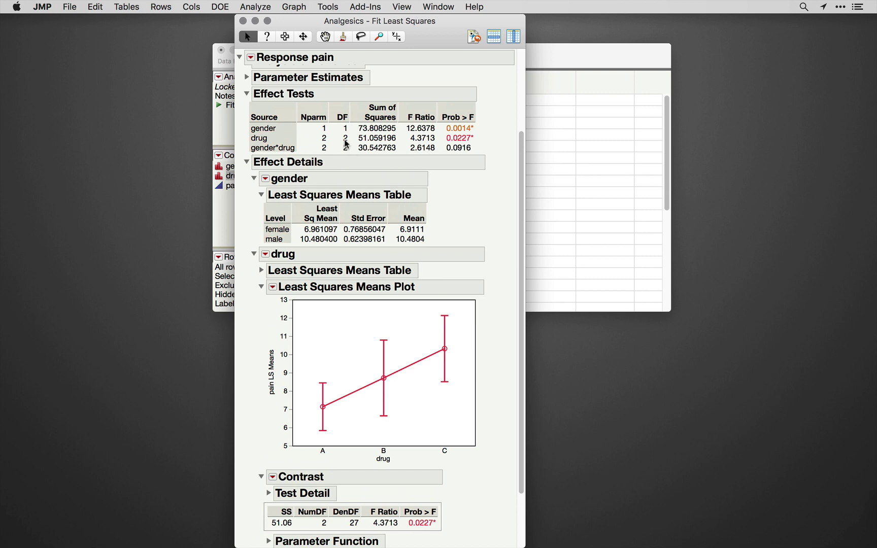
scroll(460, 349, down, 2)
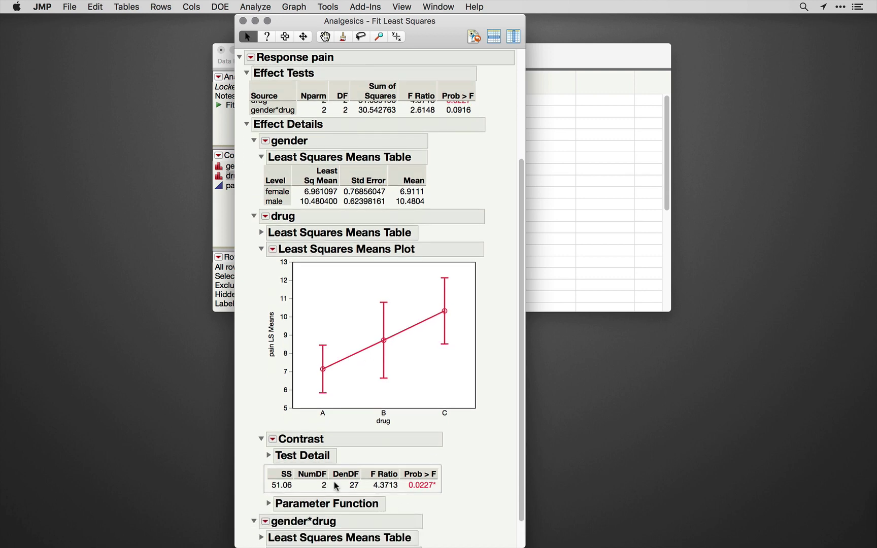
scroll(353, 490, up, 1)
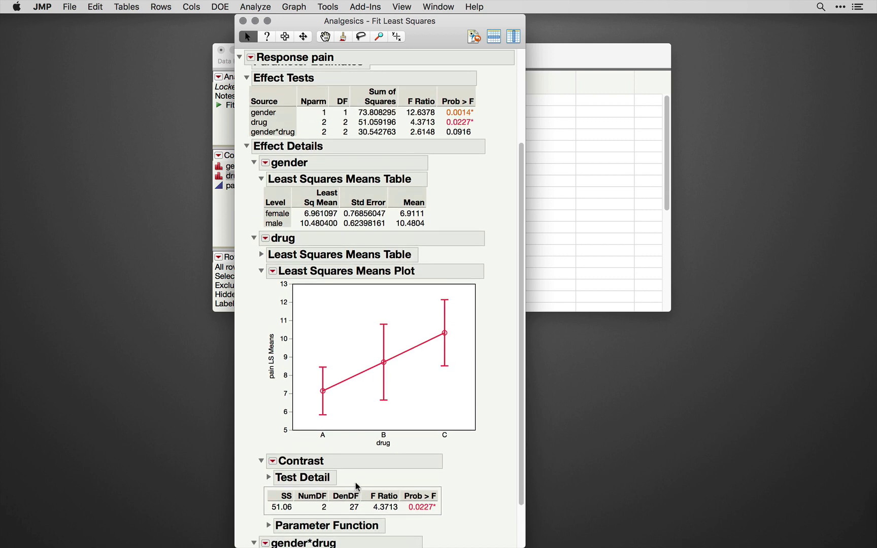
scroll(356, 487, up, 3)
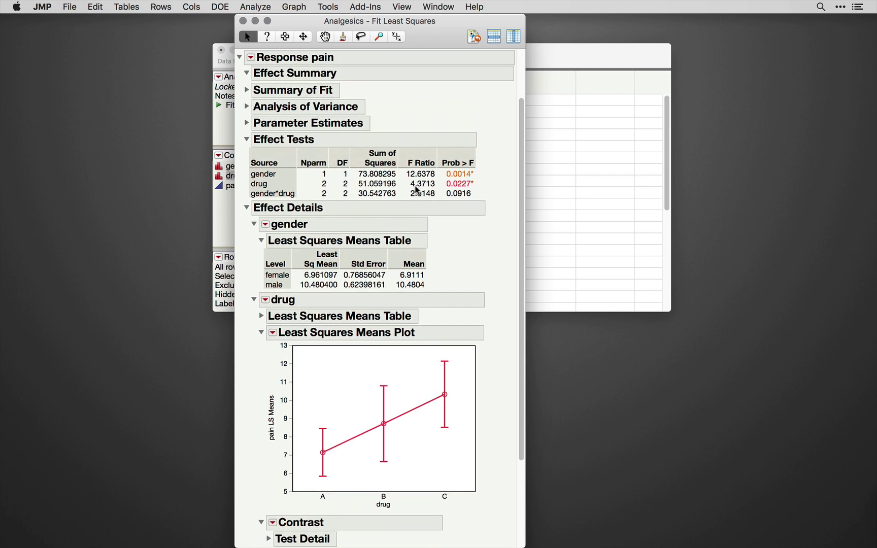
scroll(454, 406, down, 3)
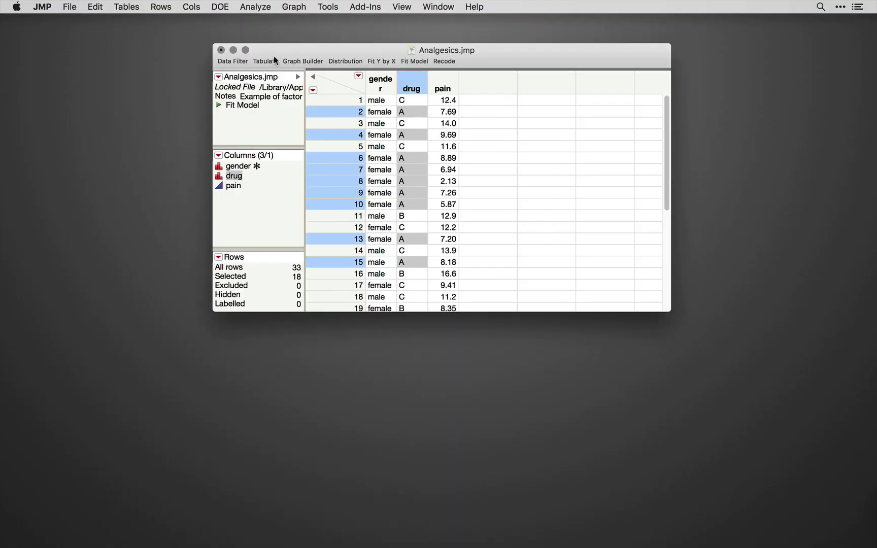
Close Analgesics.jmp and reopen the recent US Demographics.jmp data table.
click(222, 51)
click(414, 131)
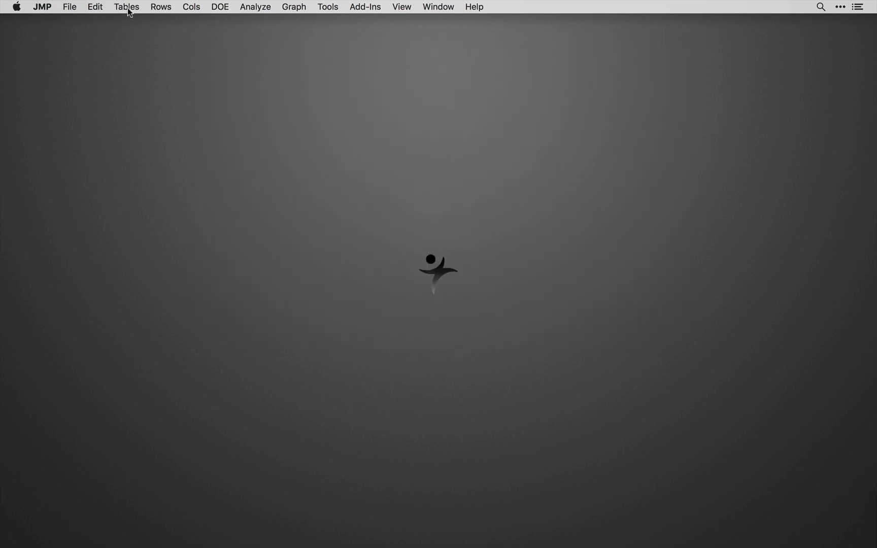
click(69, 6)
mouse_move(84, 46)
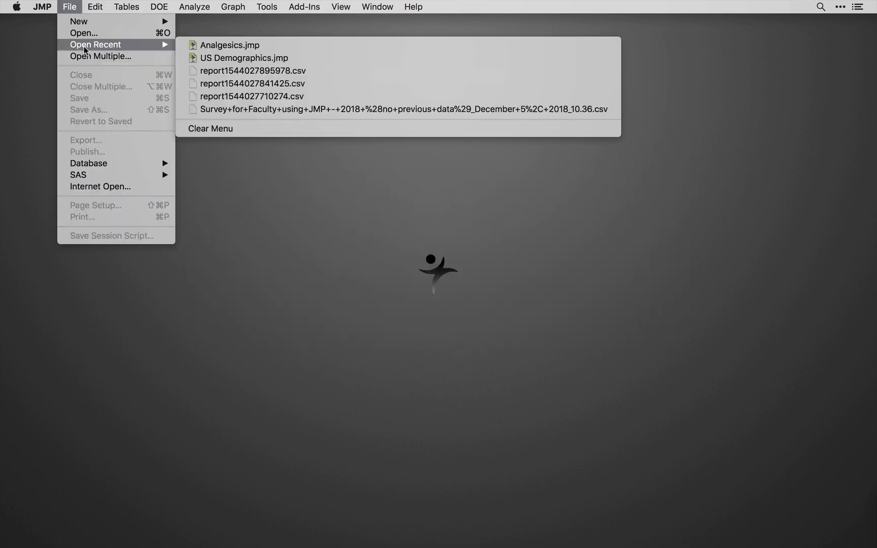
click(252, 57)
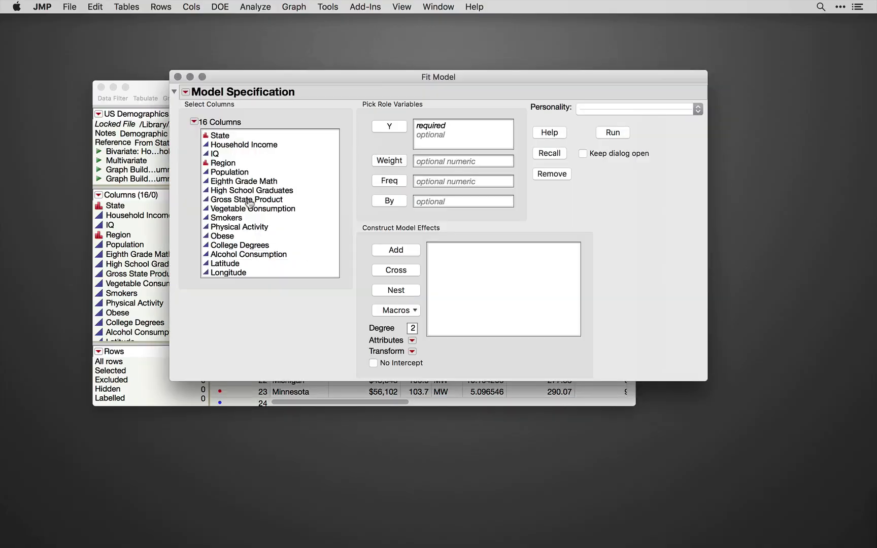
In a Fit Model specification, assign Eighth Grade Math as the response and add Region and Smokers as model effects.
click(244, 182)
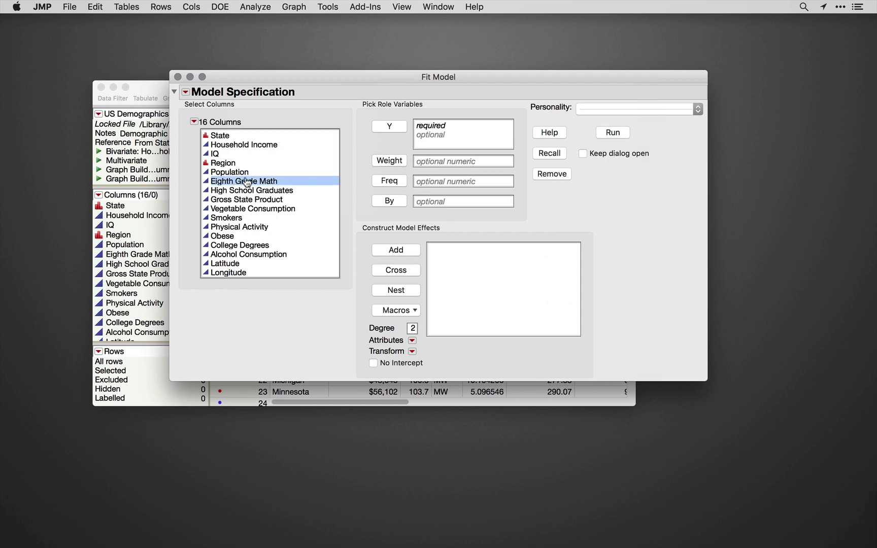
click(390, 126)
click(218, 163)
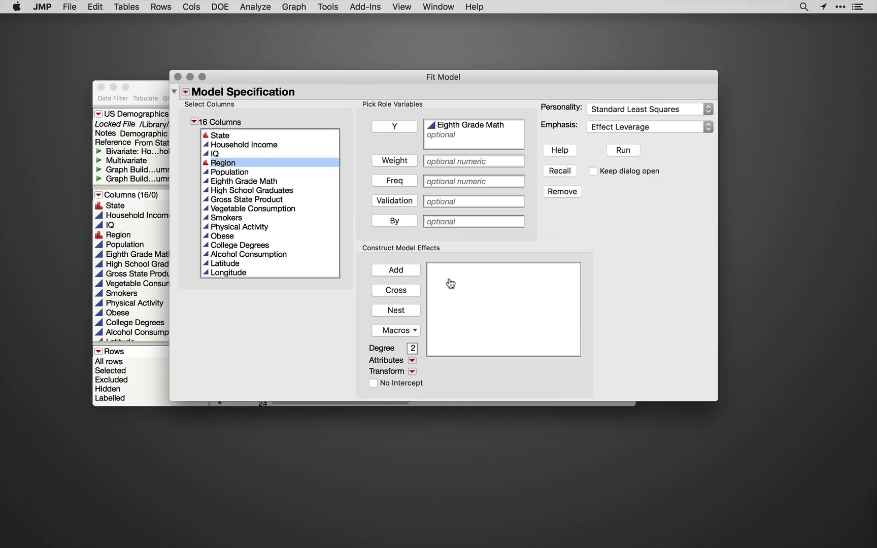
click(396, 269)
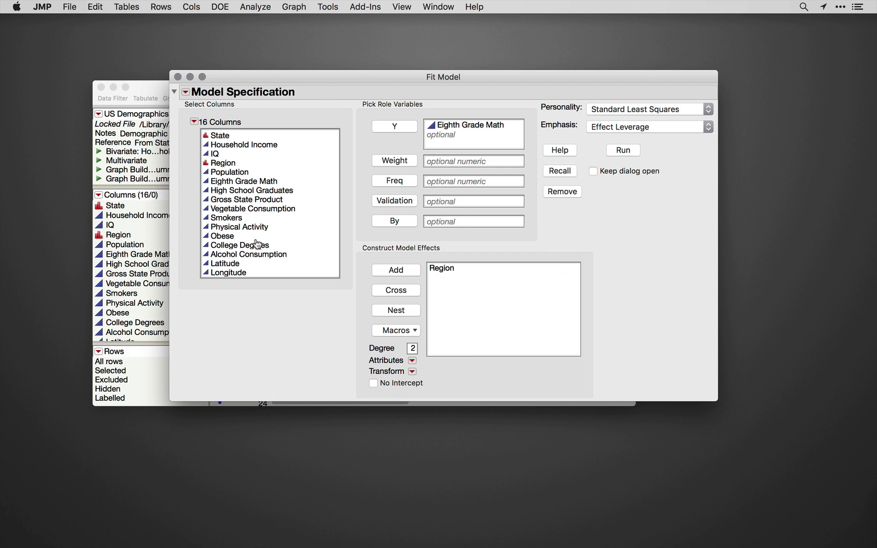
click(226, 222)
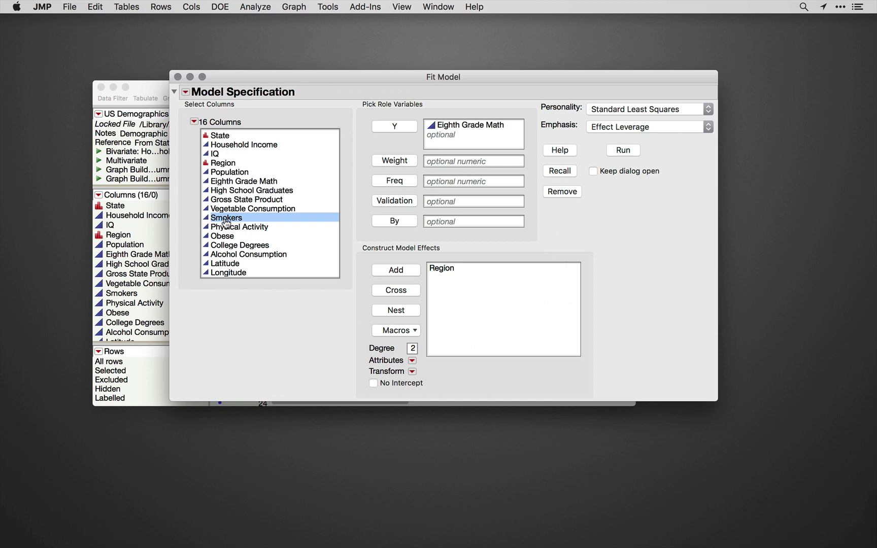
click(396, 269)
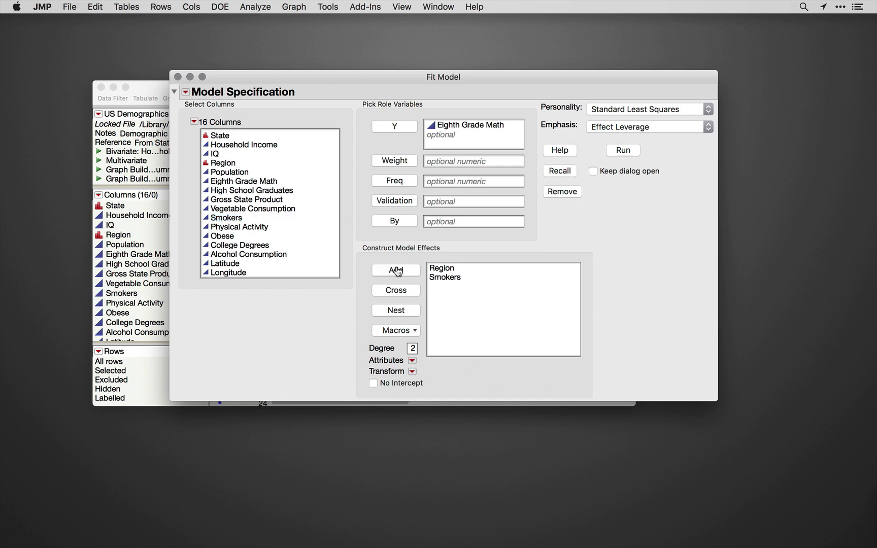
Run the model with Minimal Report emphasis and the dialog kept open, and move the report clear of the specification's effects.
click(637, 132)
click(643, 149)
drag(617, 77, 740, 30)
click(743, 127)
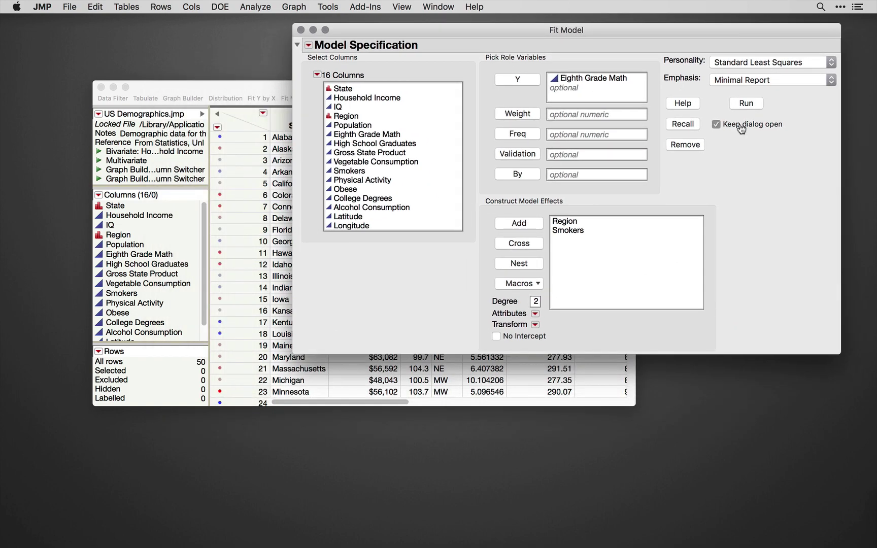
click(746, 103)
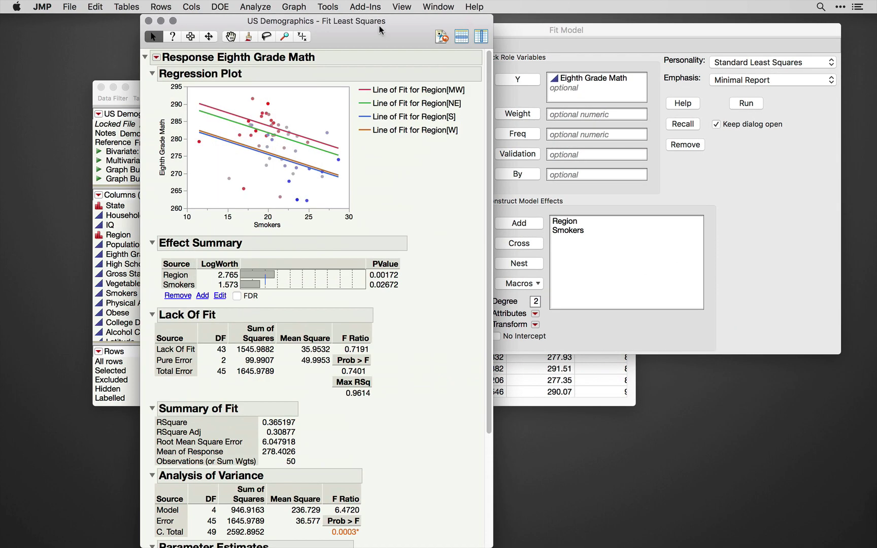
drag(379, 25, 298, 25)
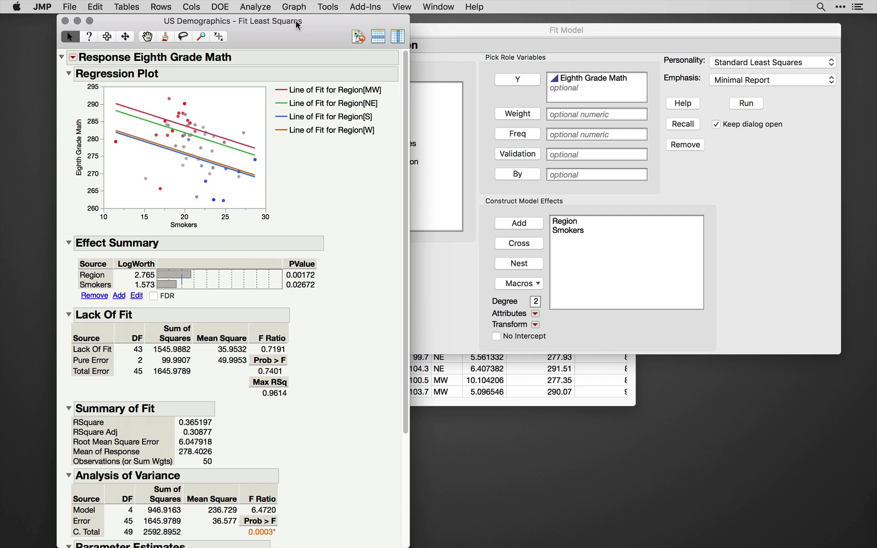
Collapse Effect Summary, Lack Of Fit, Summary of Fit, Analysis of Variance and Parameter Estimates in the Region and Smokers report.
click(68, 315)
click(69, 244)
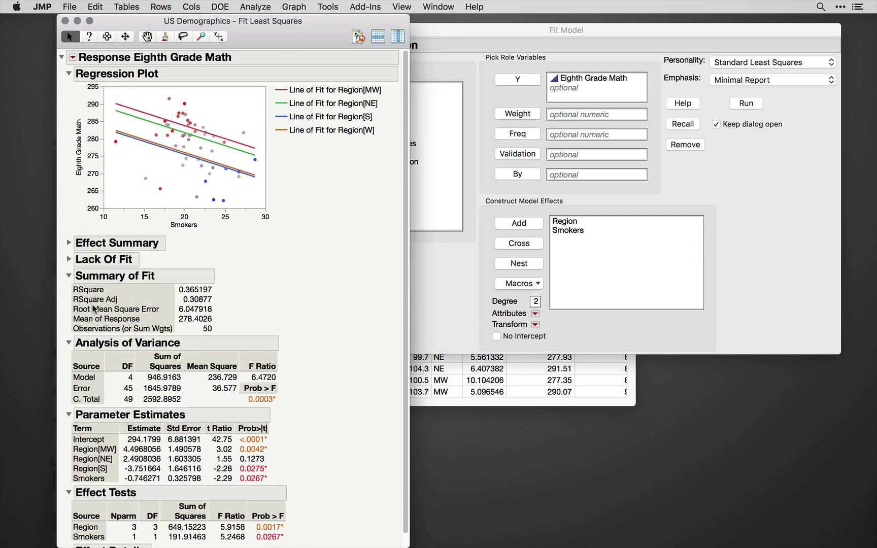
click(69, 277)
click(69, 293)
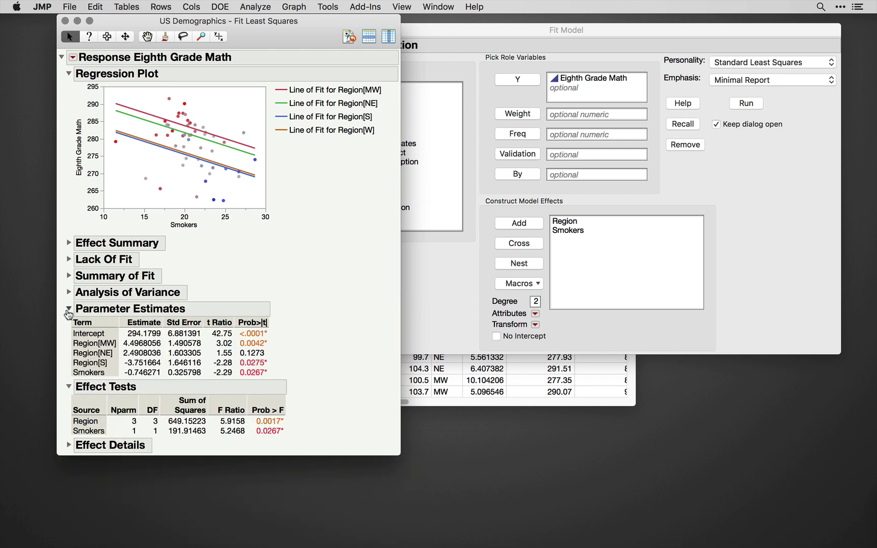
click(69, 308)
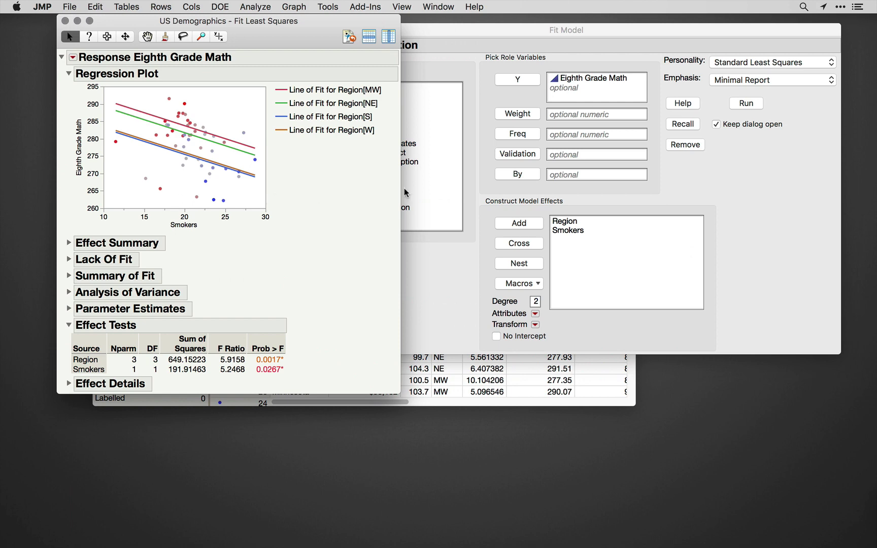
Add the Smokers*Region interaction to the model, run it, and place the new report beside the first one.
click(604, 256)
click(582, 231)
click(346, 116)
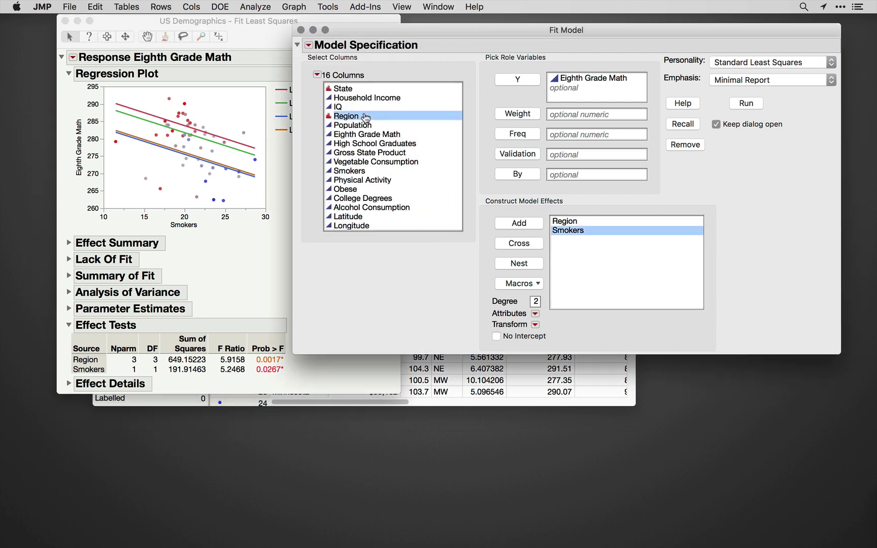
click(519, 243)
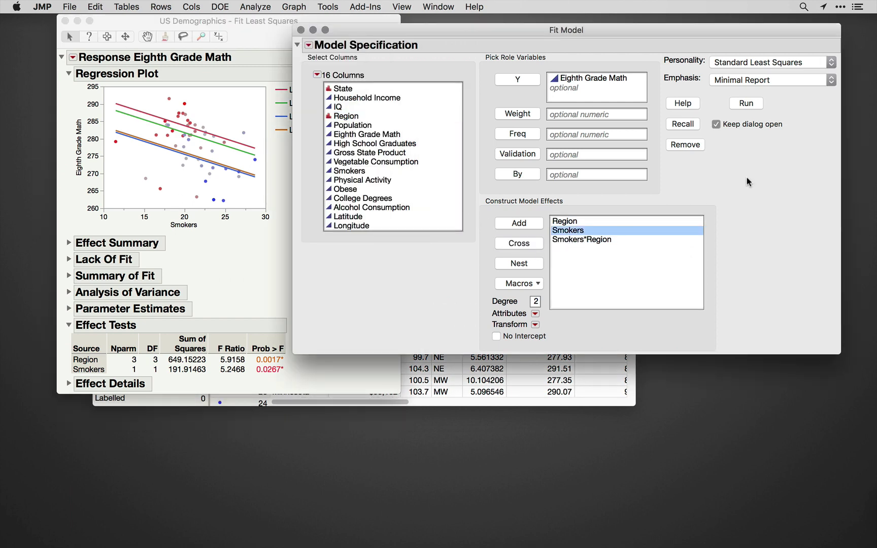
click(746, 103)
drag(390, 29, 633, 27)
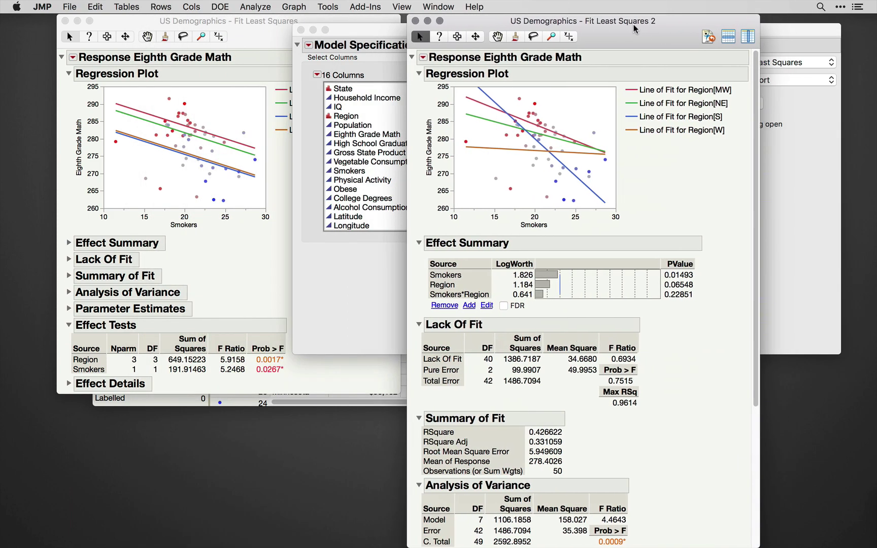
click(246, 40)
drag(570, 21, 572, 22)
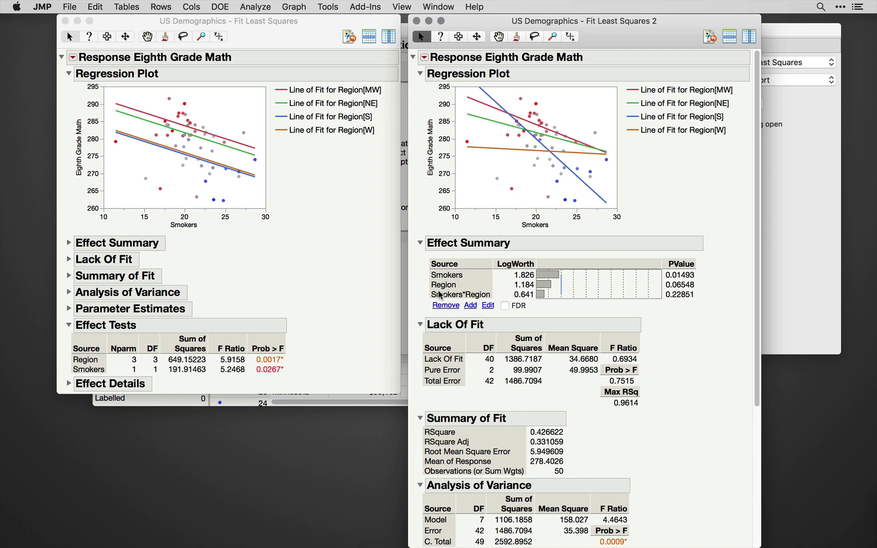
In the interaction model's report, collapse all sections between Regression Plot and Effect Tests.
click(421, 243)
click(421, 259)
click(421, 276)
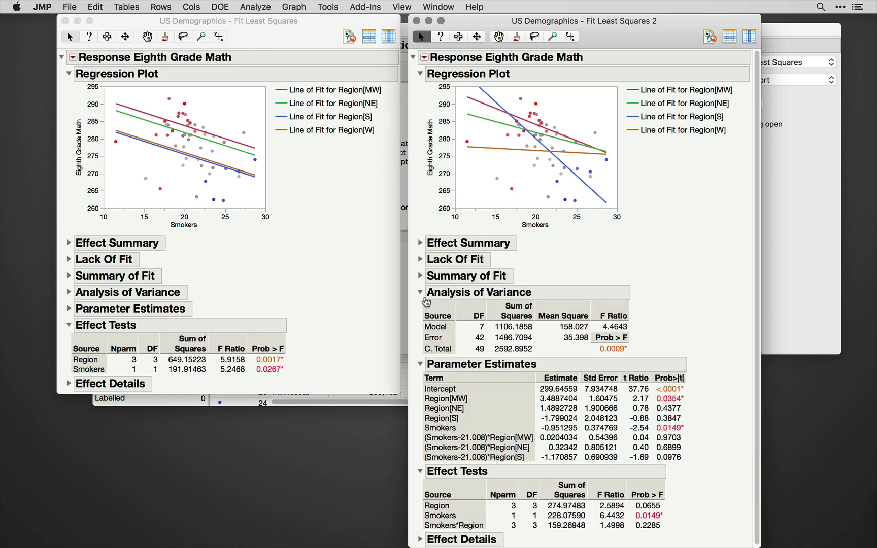
click(424, 298)
click(421, 309)
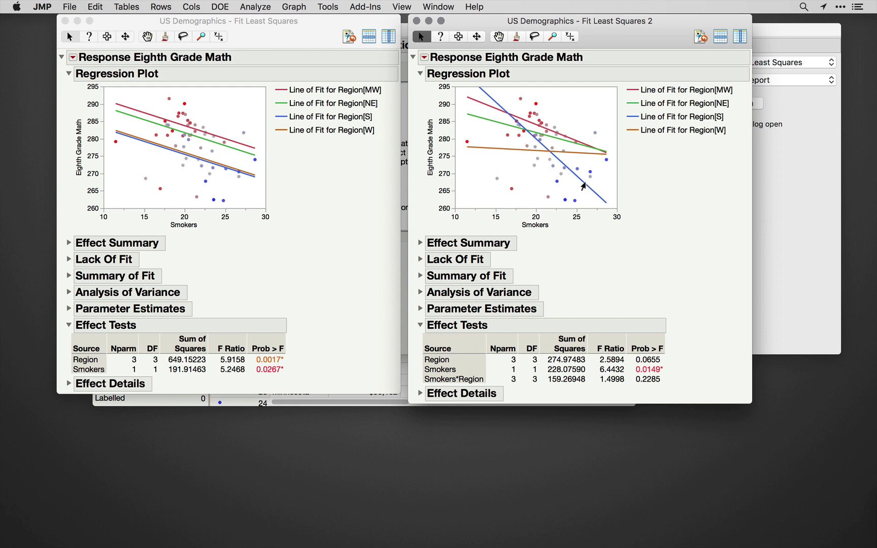
Expand Effect Details in the interaction report and request LSMeans Student's t comparisons for Region.
click(314, 216)
click(419, 393)
click(438, 410)
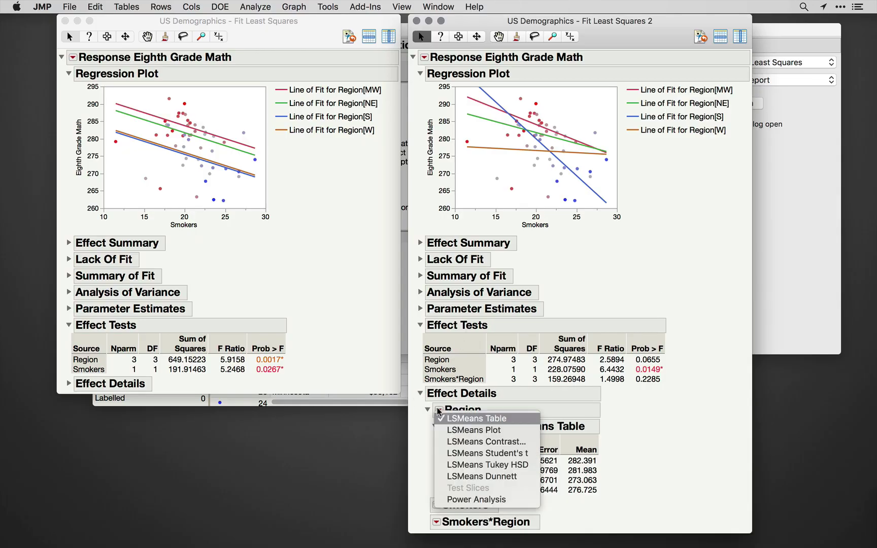
click(486, 457)
For Region's Student's t comparisons, hide the crosstab and connecting letters reports and show the Ordered Differences Report, comparing it with the regression plot.
click(446, 213)
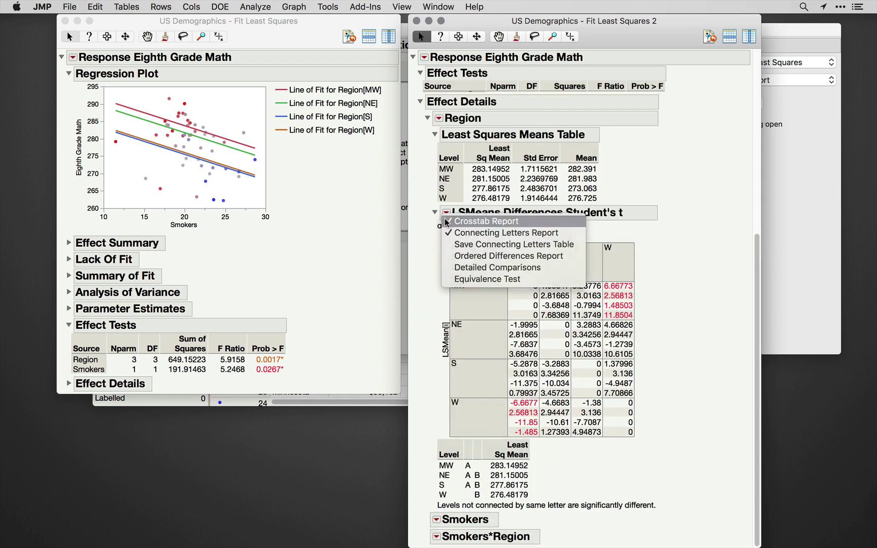
click(447, 221)
click(446, 421)
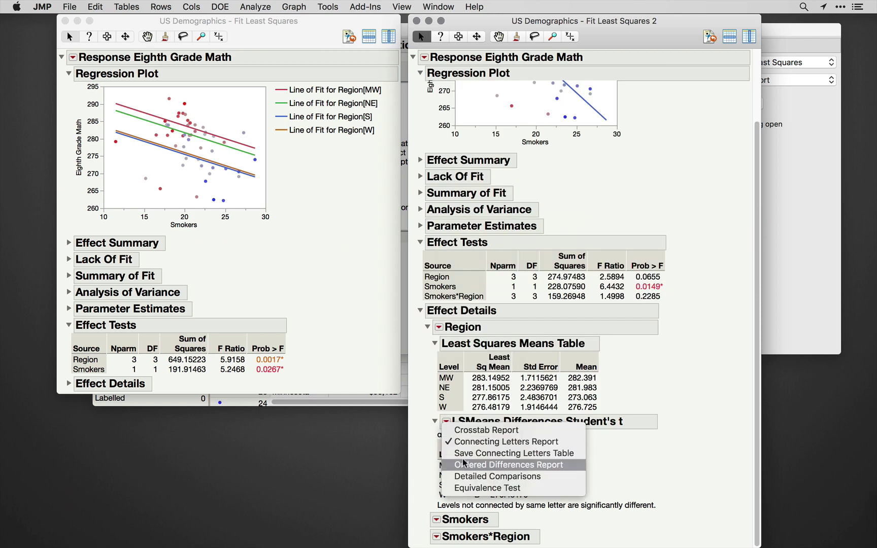
click(463, 464)
click(446, 421)
click(459, 442)
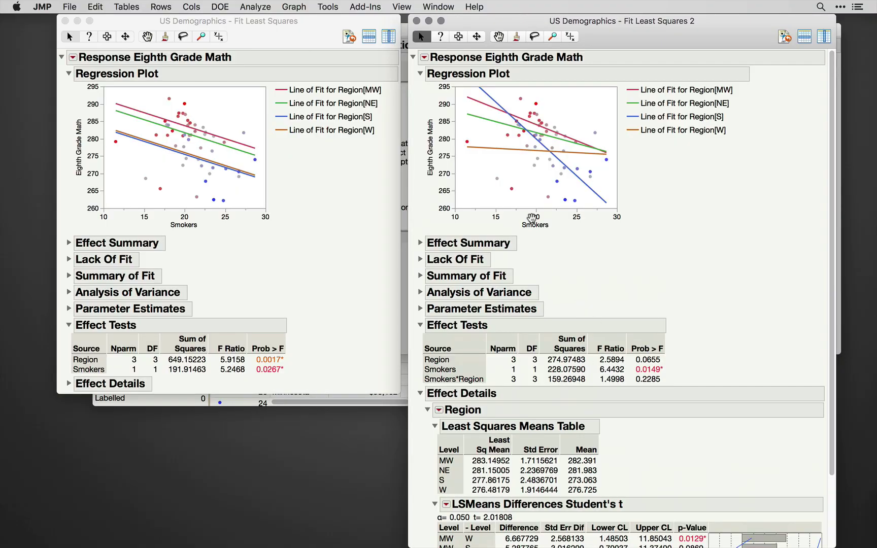
scroll(531, 218, down, 4)
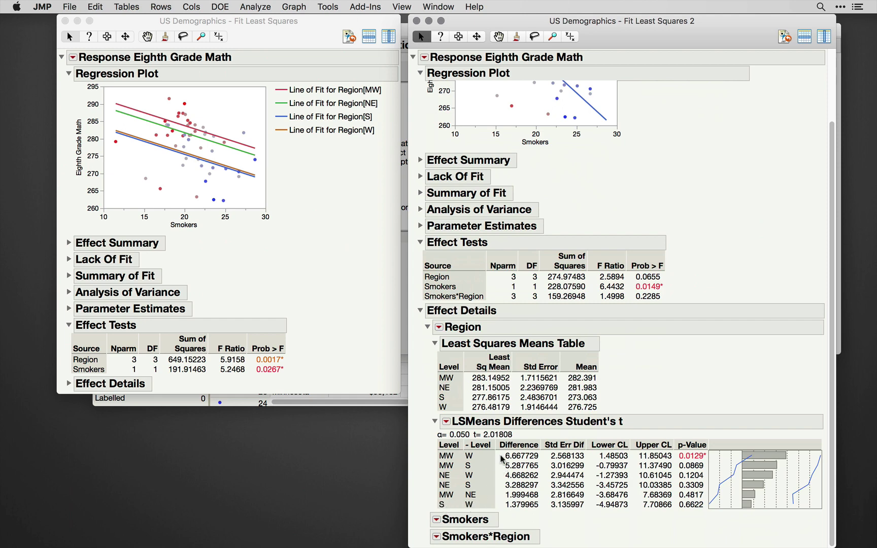
scroll(599, 200, up, 4)
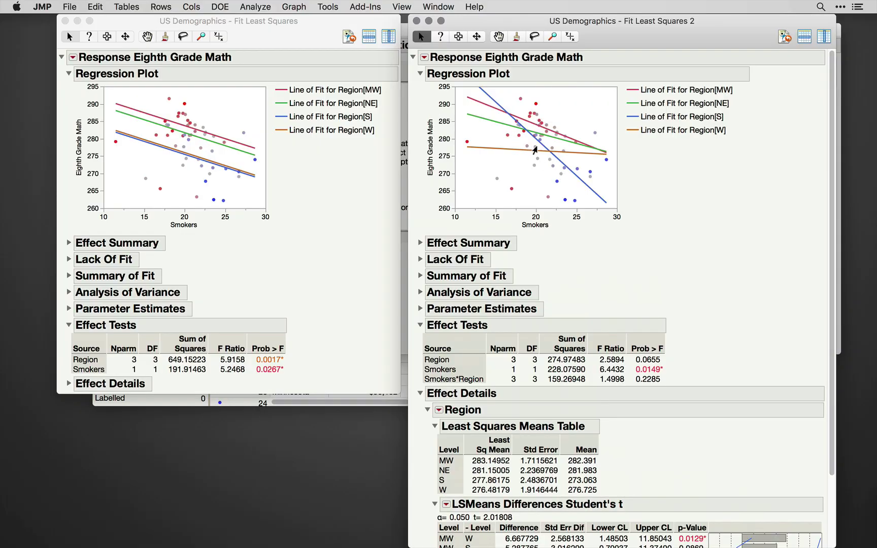
scroll(604, 201, down, 3)
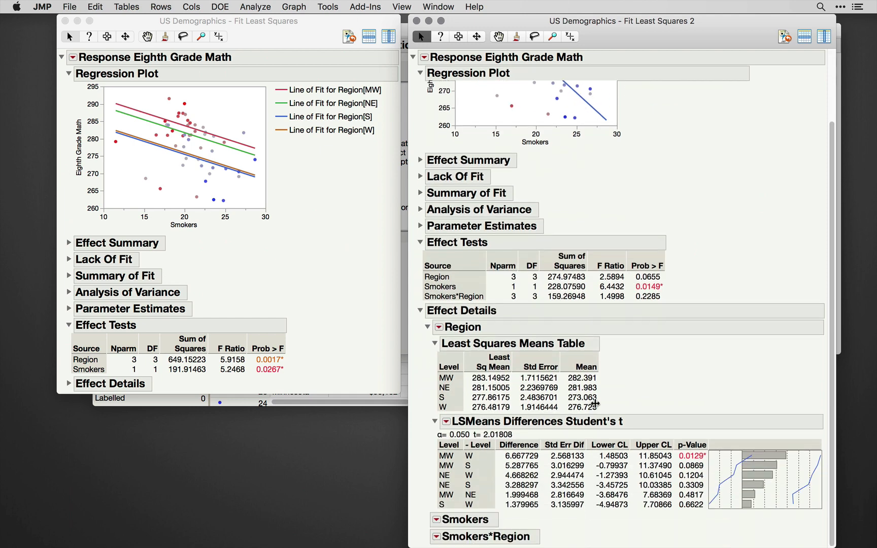
Highlight the Region[W] fit line in the interaction model's regression plot and compare both models' plots with the Region differences.
scroll(589, 430, up, 3)
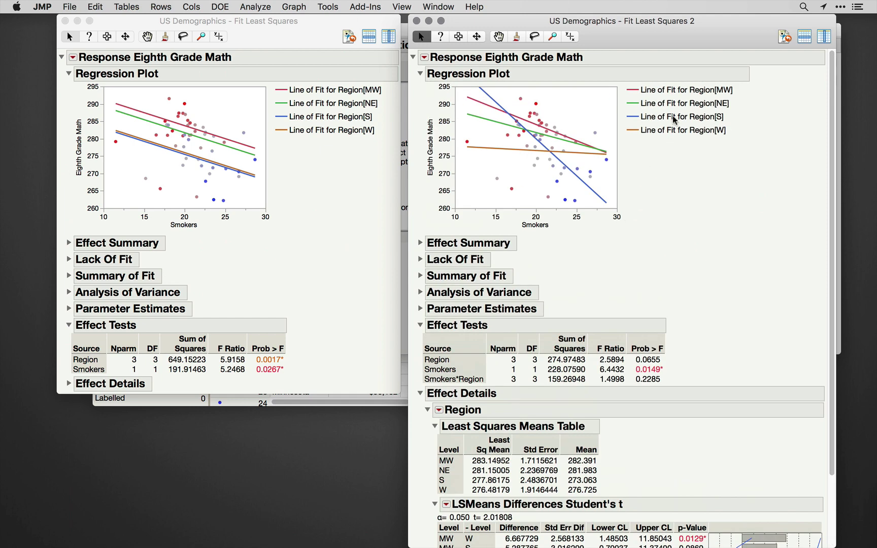
click(650, 133)
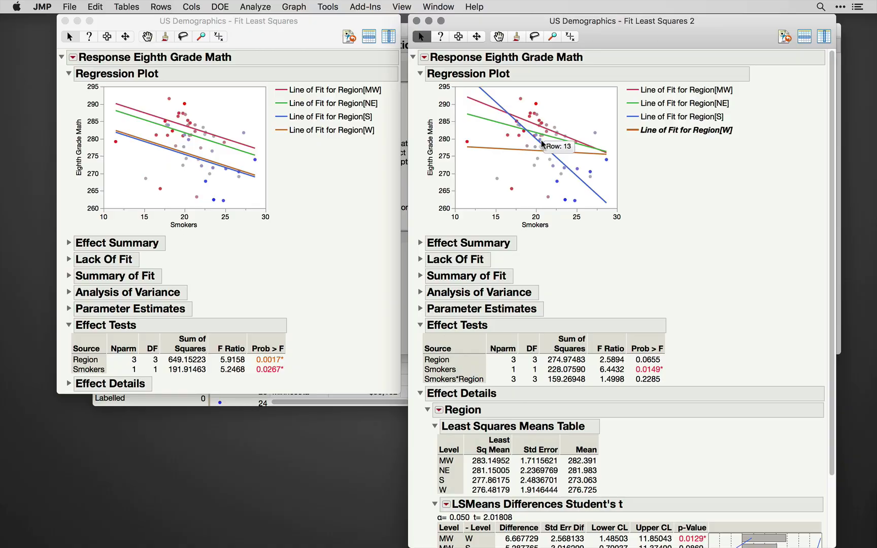
click(304, 262)
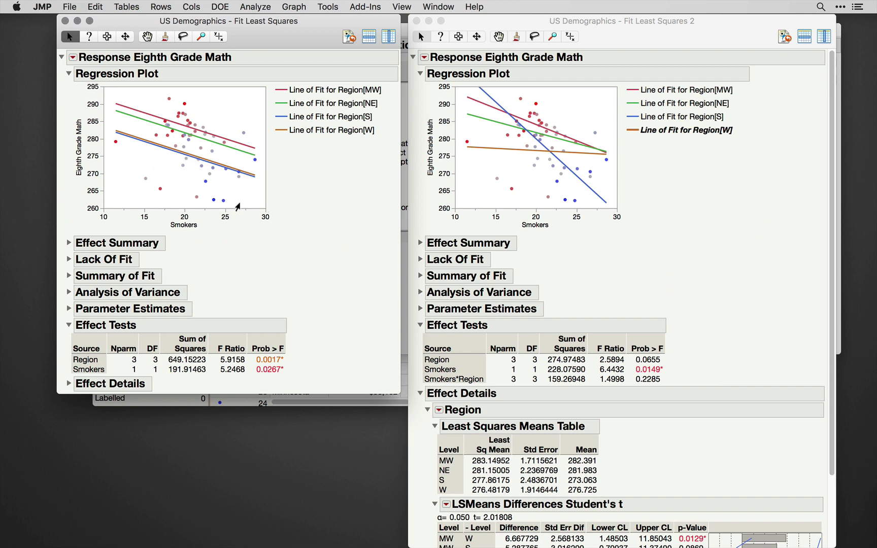
click(606, 279)
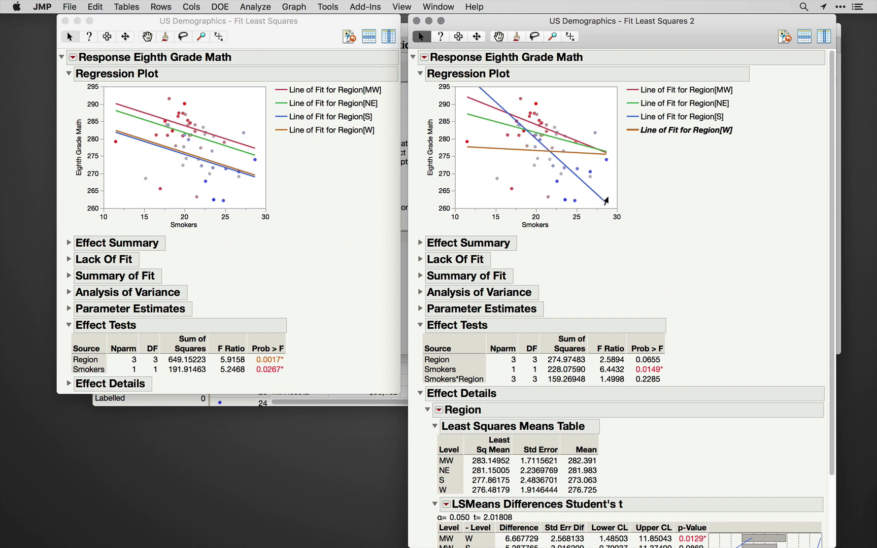
scroll(635, 241, down, 3)
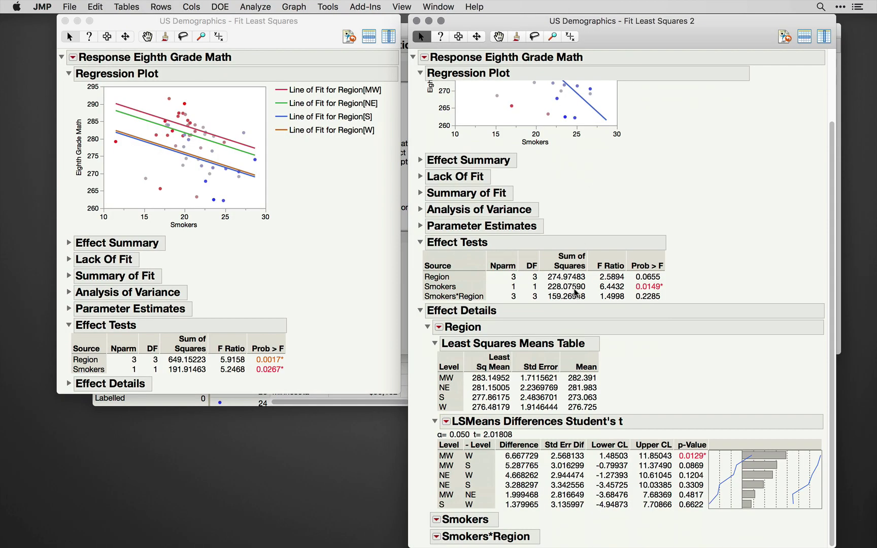
scroll(585, 286, up, 5)
Run an LSMeans contrast for Region comparing S (+1) with W (-1) at a Smokers value of 15.
click(439, 327)
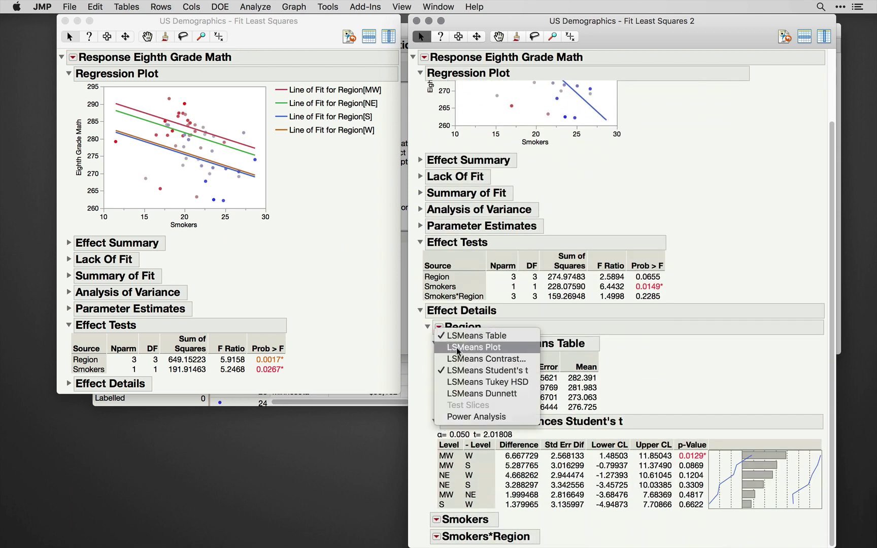
click(472, 359)
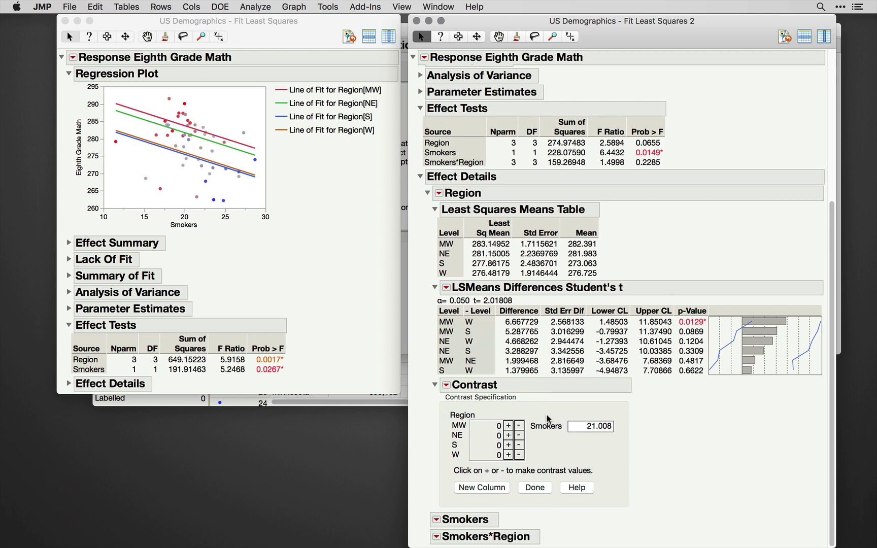
click(509, 445)
click(518, 454)
click(584, 426)
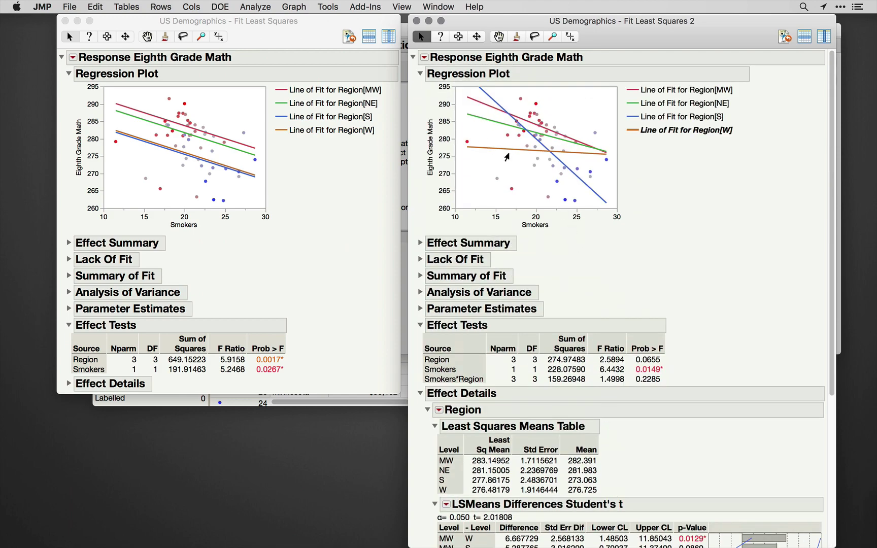
scroll(640, 431, down, 5)
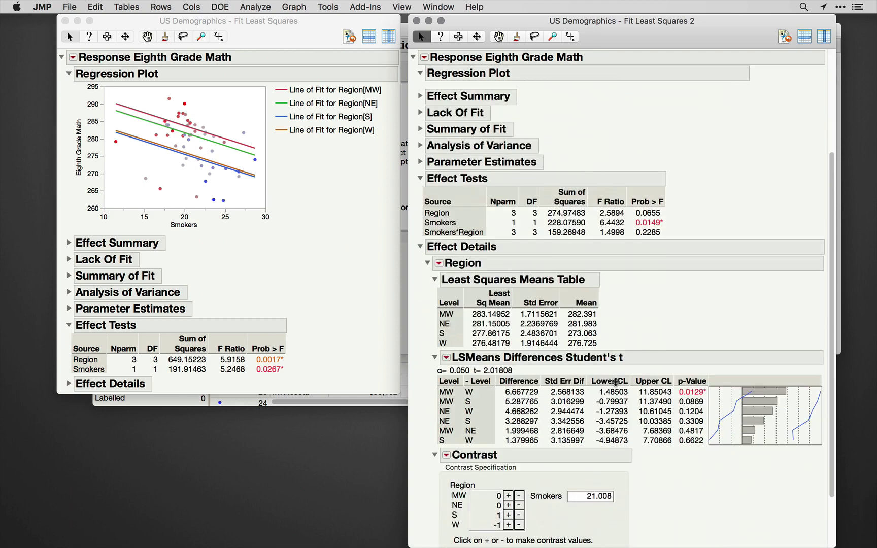
double_click(604, 430)
text(15)
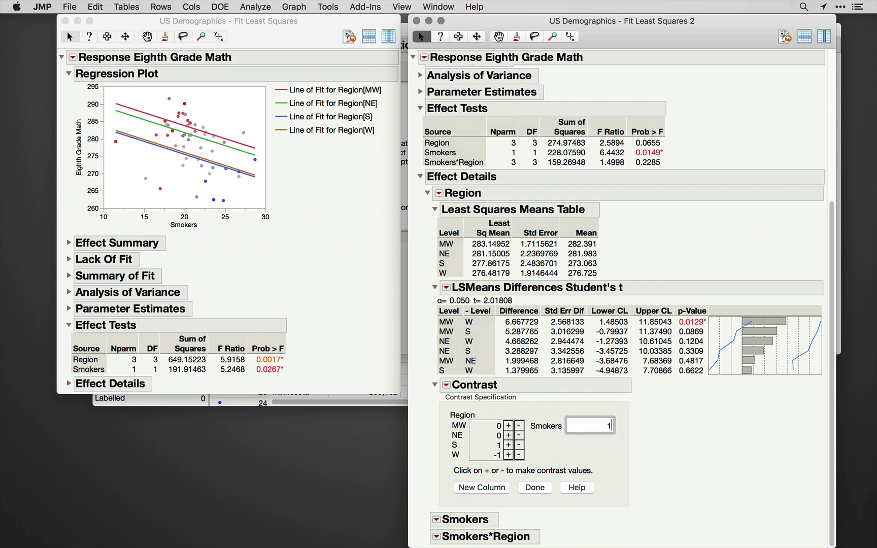
click(533, 491)
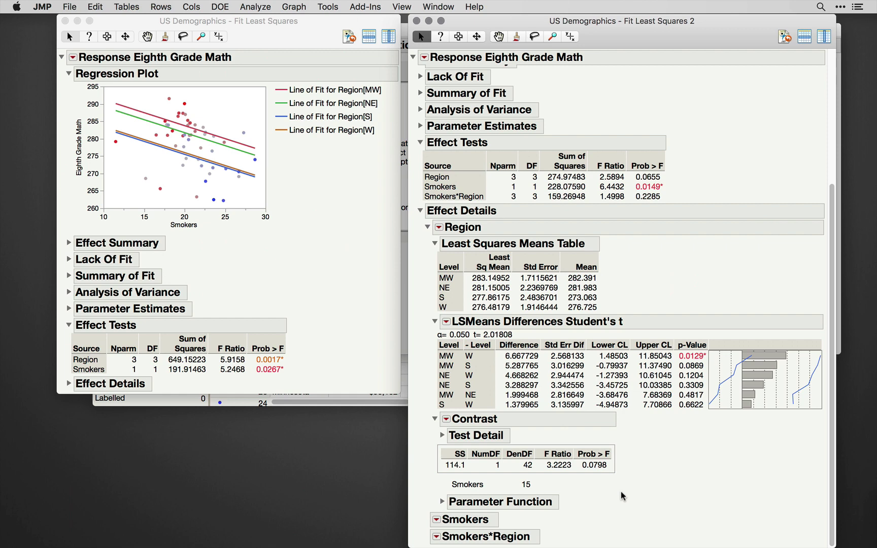
Add a second Region contrast of S (+1) against W (-1) with Smokers set to 25.
scroll(564, 211, up, 5)
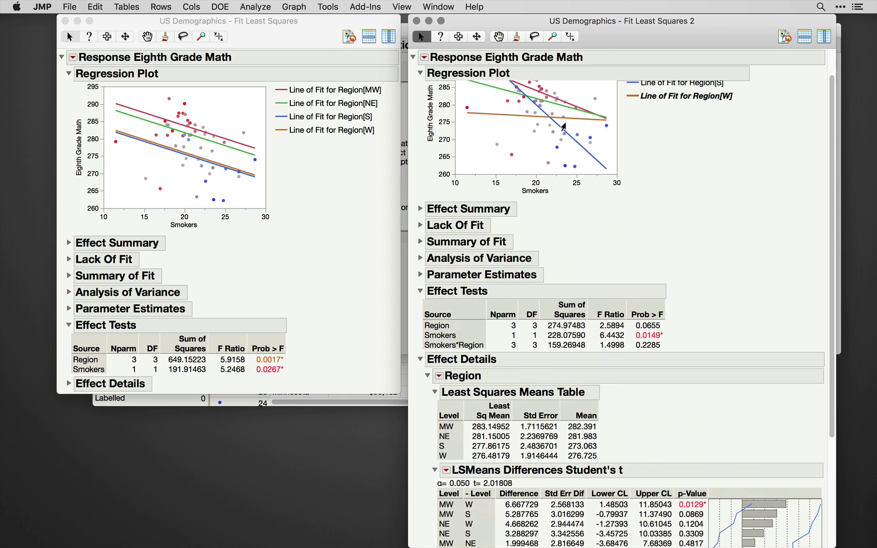
scroll(618, 340, down, 5)
click(439, 243)
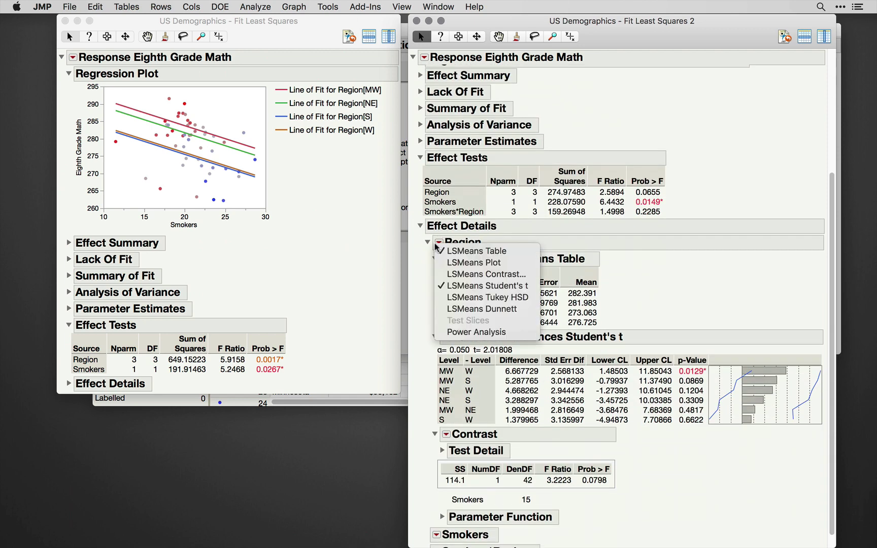
click(477, 274)
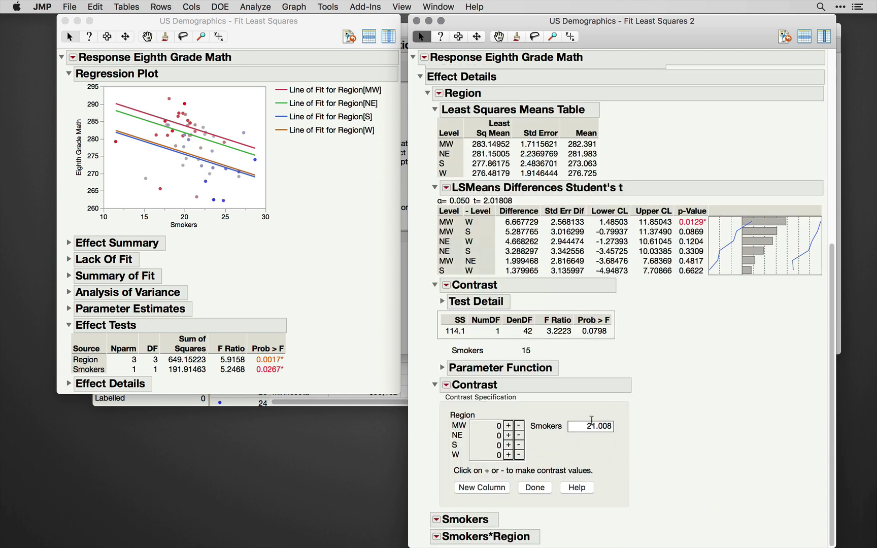
click(508, 446)
click(517, 455)
double_click(594, 426)
text(25)
click(532, 486)
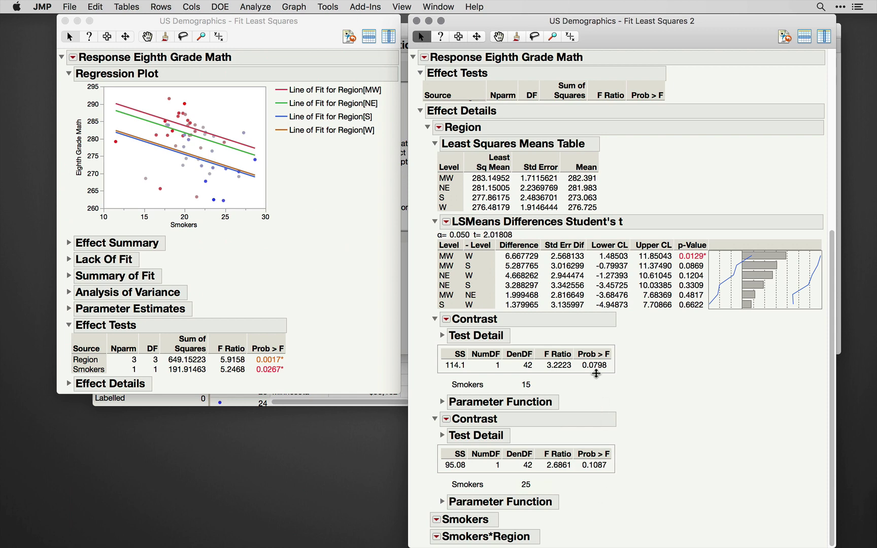
Expand Test Detail for the Smokers 15 and 25 contrasts and compare their estimates with the regression plot.
click(442, 335)
click(442, 524)
scroll(444, 525, down, 5)
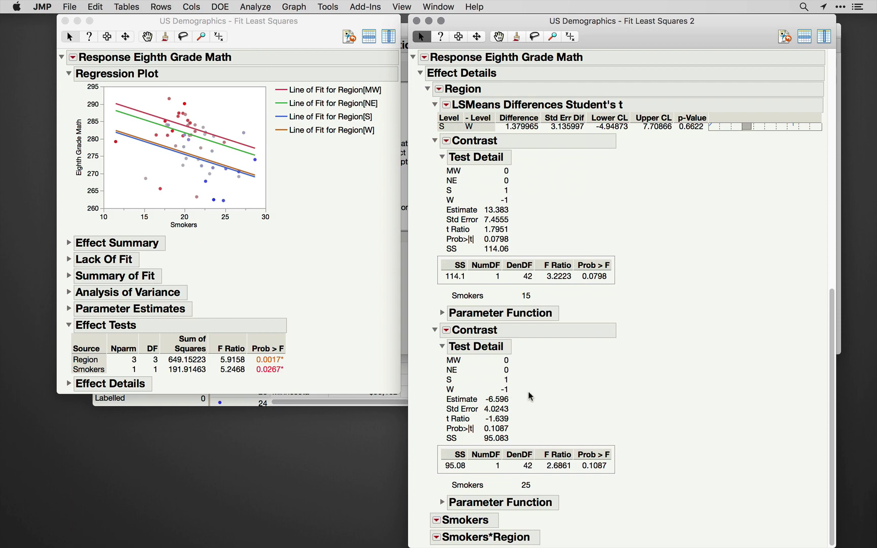
scroll(523, 399, up, 5)
scroll(531, 397, up, 5)
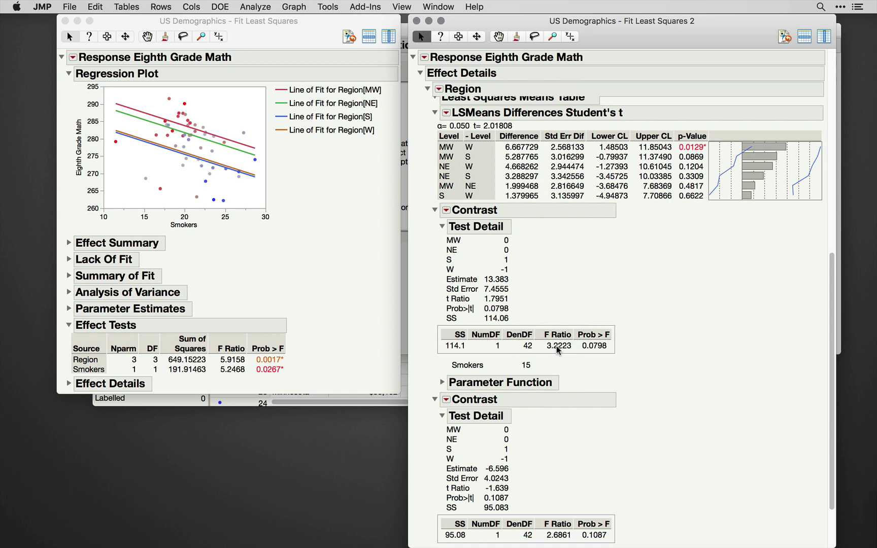
scroll(546, 350, up, 10)
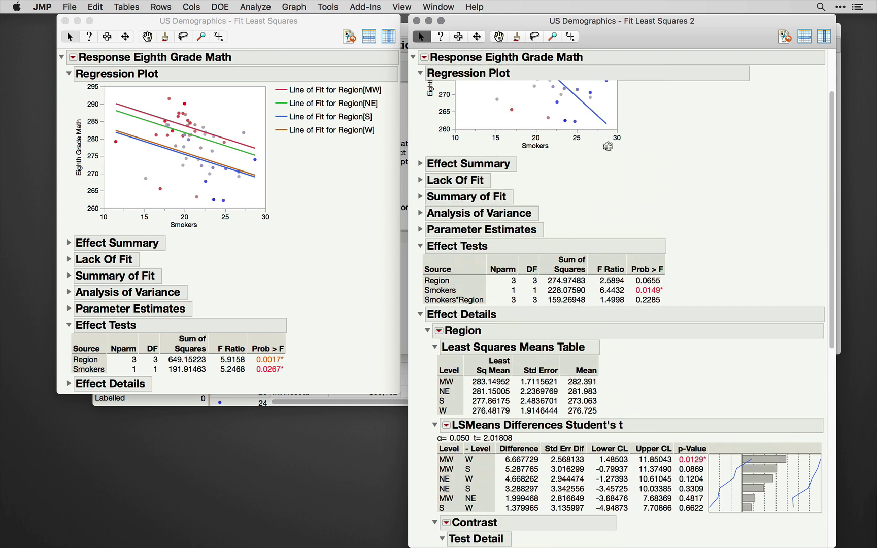
scroll(605, 186, up, 4)
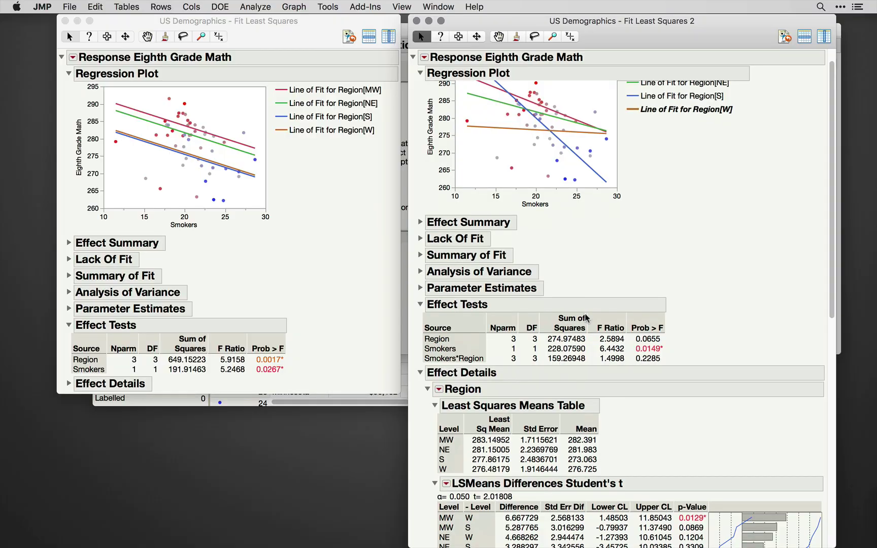
Add a third Region contrast of S (+1) against W (-1) with Smokers set to 0.
scroll(585, 313, down, 10)
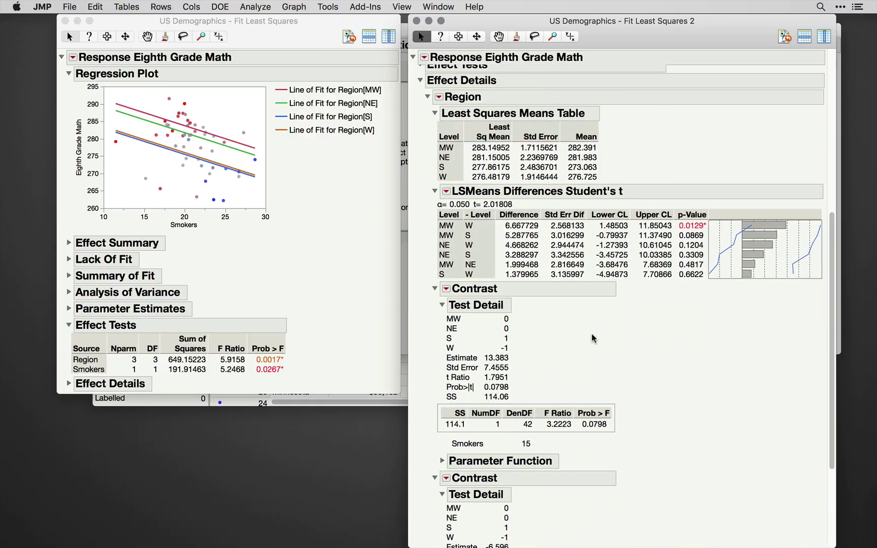
scroll(591, 333, down, 5)
scroll(591, 332, up, 4)
click(447, 154)
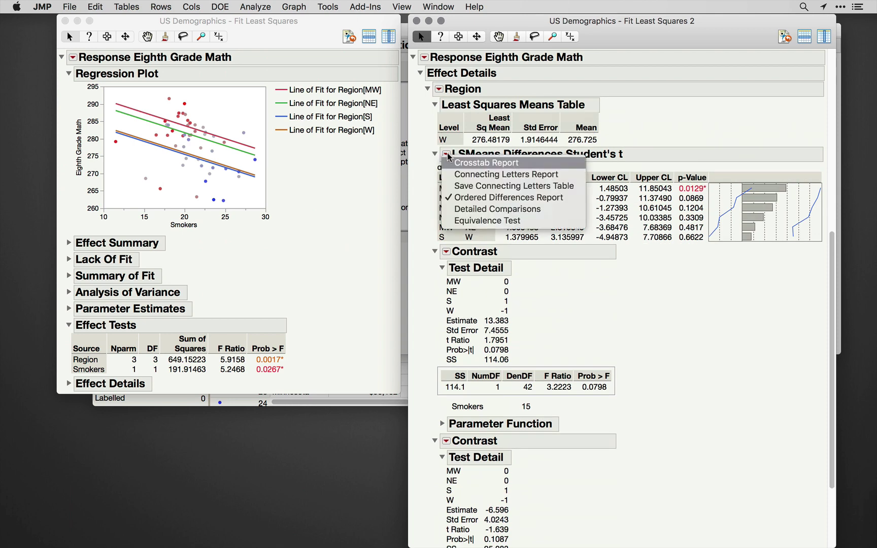
click(440, 89)
click(440, 89)
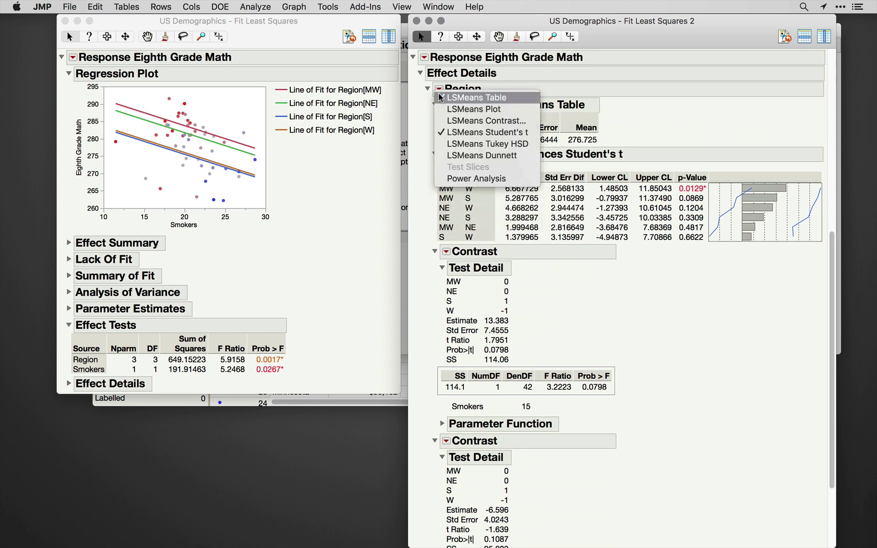
click(457, 120)
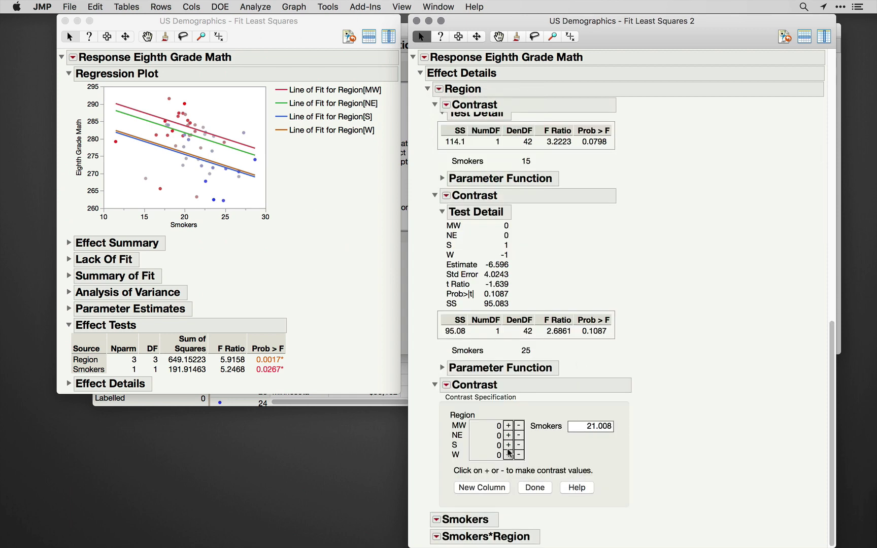
click(585, 427)
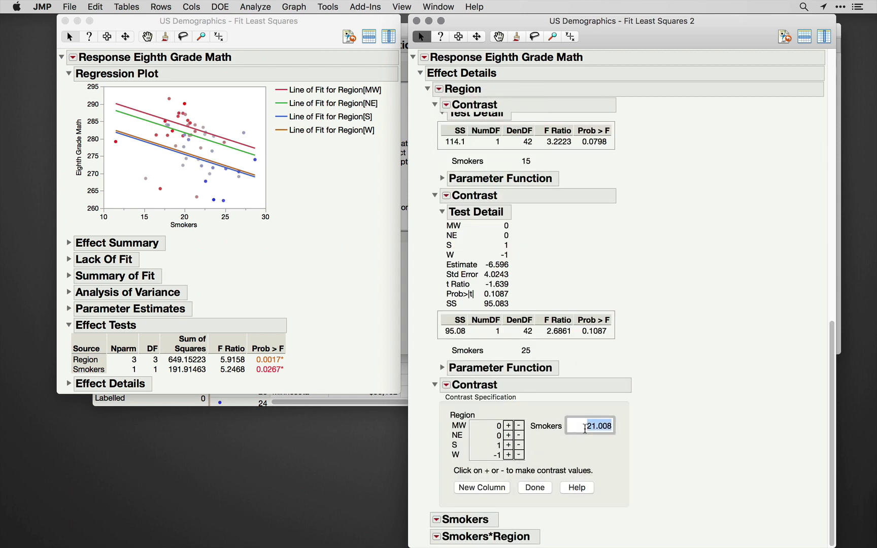
text(0)
key(Return)
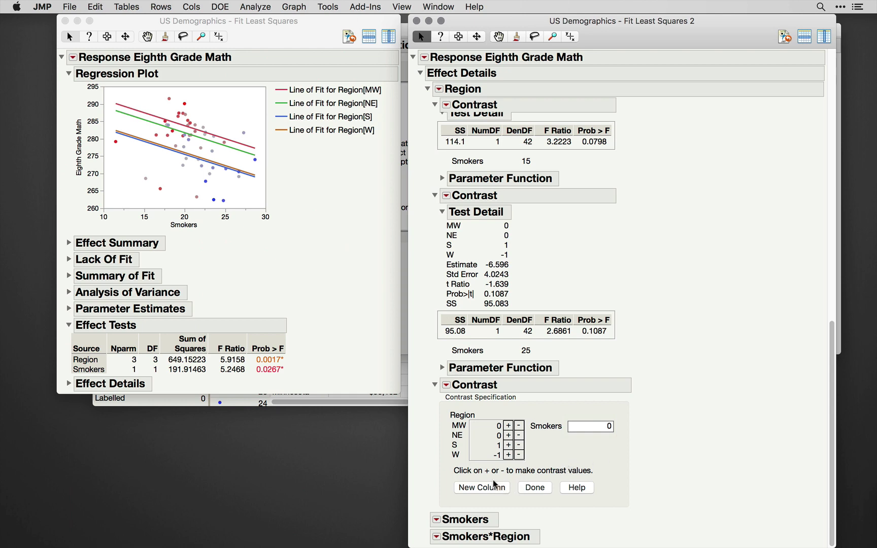
click(535, 488)
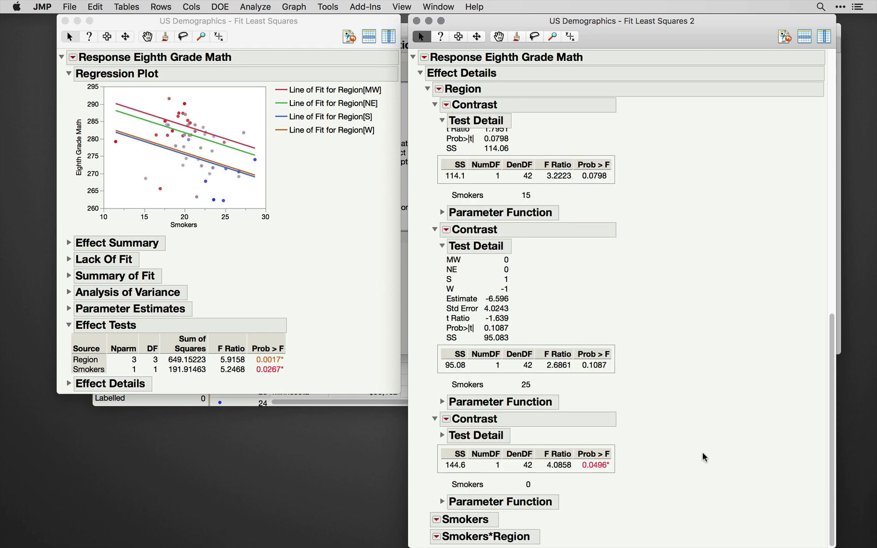